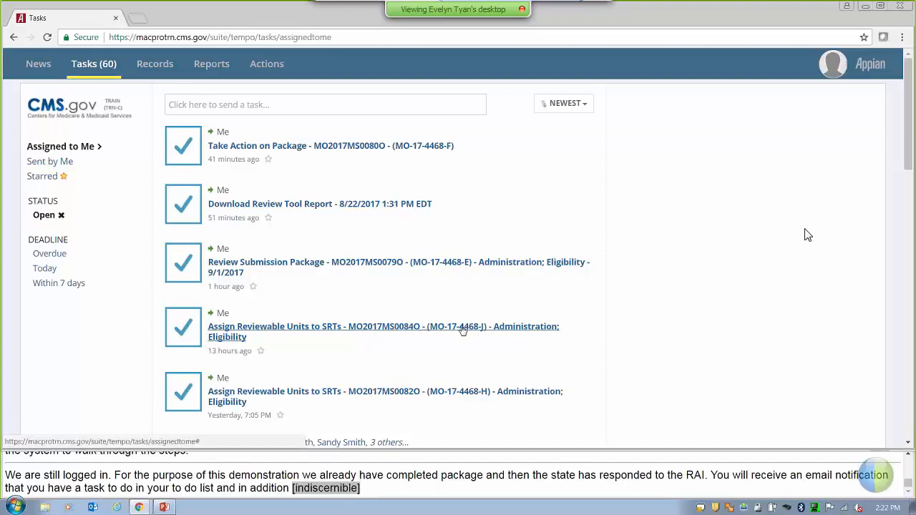
Step: Open the Assign Reviewable Units to SRTs task for package MO2017MS0084O and bring up its RAI response
{"action": "left_click", "coordinate": [461, 328]}
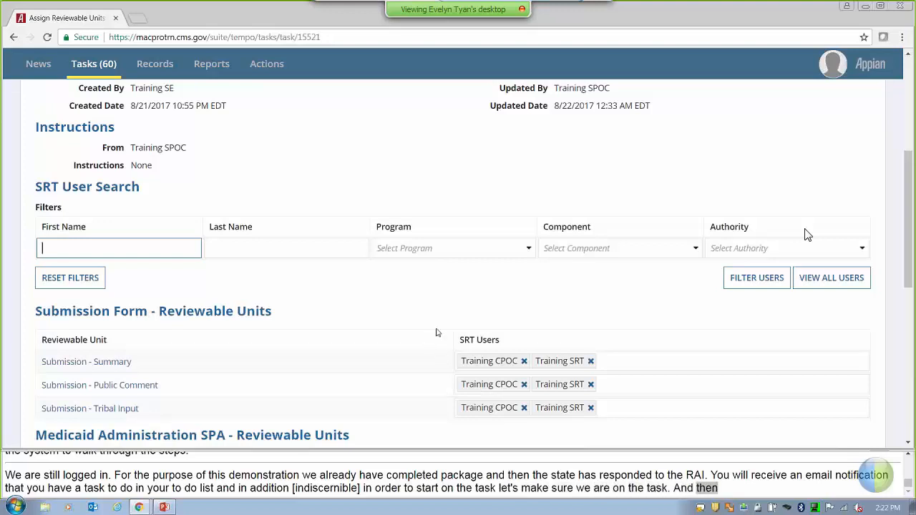
{"action": "scroll", "coordinate": [437, 332], "scroll_direction": "down", "scroll_amount": 4}
{"action": "scroll", "coordinate": [438, 332], "scroll_direction": "down", "scroll_amount": 2}
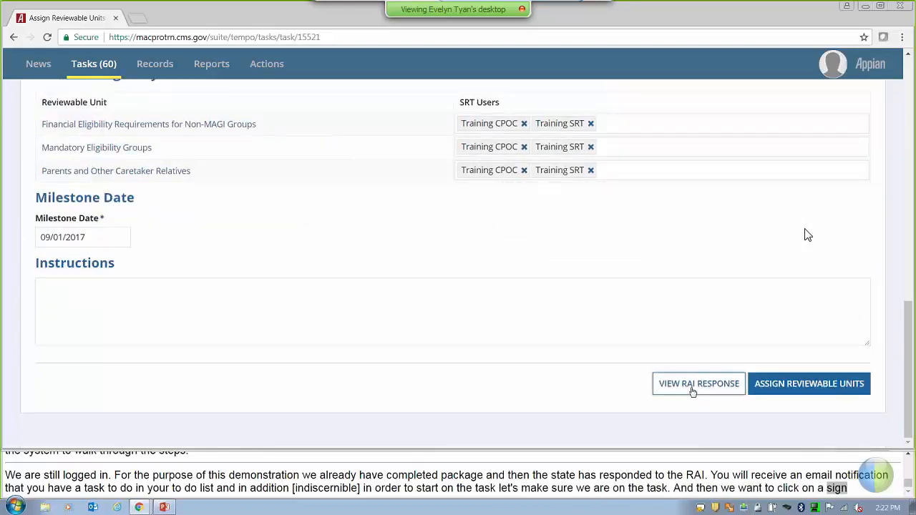
{"action": "left_click", "coordinate": [692, 386]}
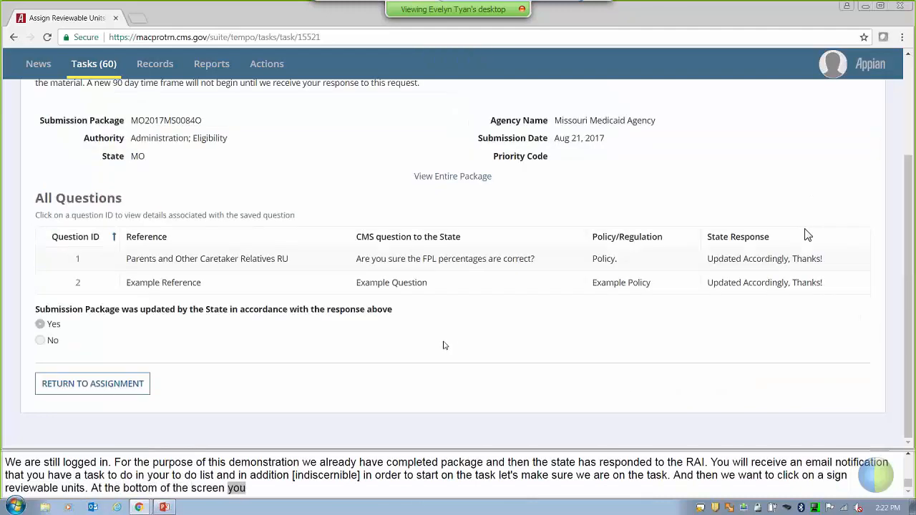
Step: View the details and state response for question 1 about the Parents and Other Caretaker Relatives RU
{"action": "scroll", "coordinate": [443, 345], "scroll_direction": "up", "scroll_amount": 2}
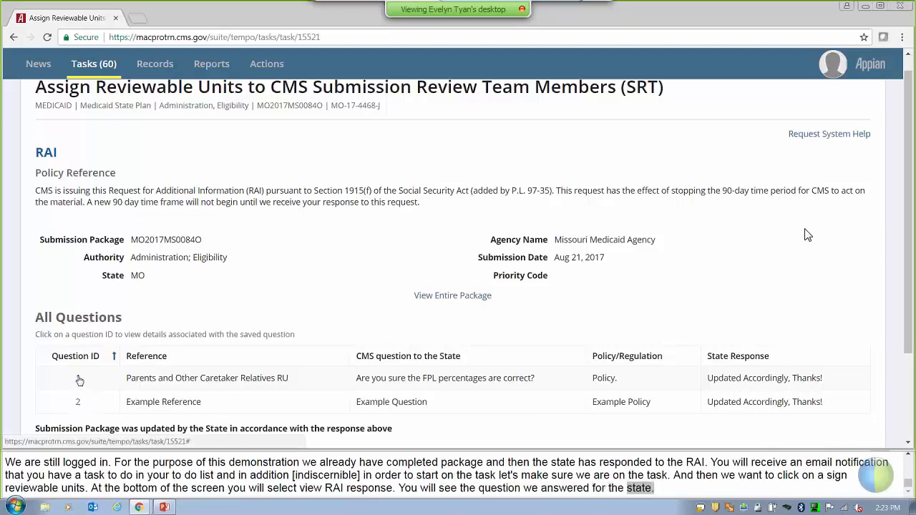
{"action": "left_click", "coordinate": [78, 381]}
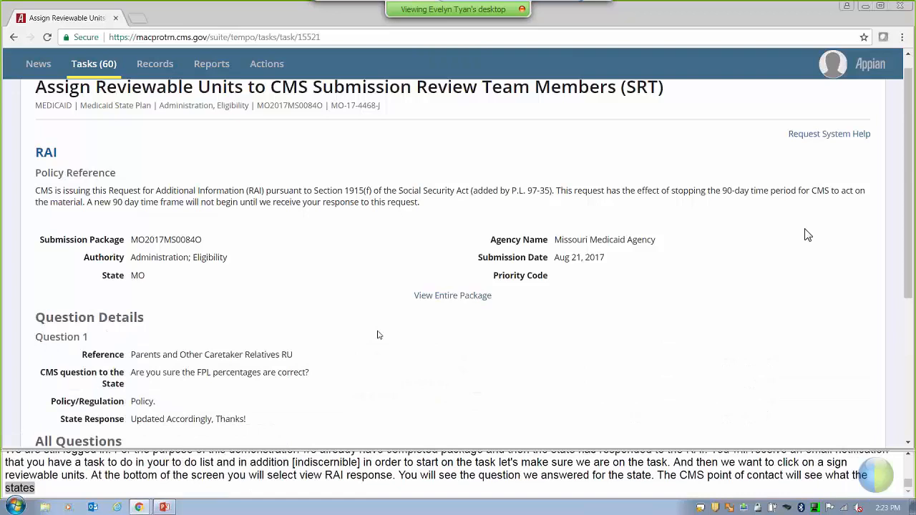
{"action": "scroll", "coordinate": [378, 335], "scroll_direction": "down", "scroll_amount": 2}
{"action": "scroll", "coordinate": [378, 335], "scroll_direction": "down", "scroll_amount": 1}
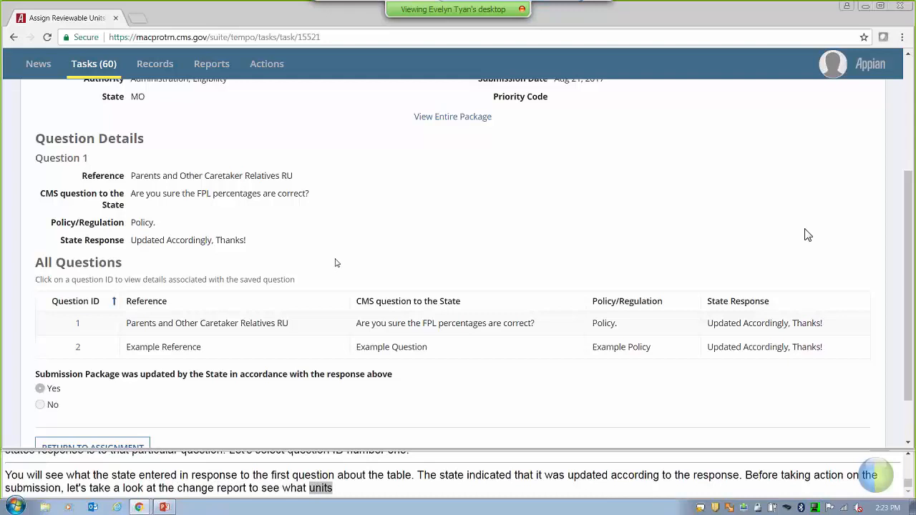
Step: Open the entire submission package in a separate browser tab and switch to it
{"action": "scroll", "coordinate": [807, 235], "scroll_direction": "up", "scroll_amount": 1}
{"action": "scroll", "coordinate": [357, 261], "scroll_direction": "up", "scroll_amount": 1}
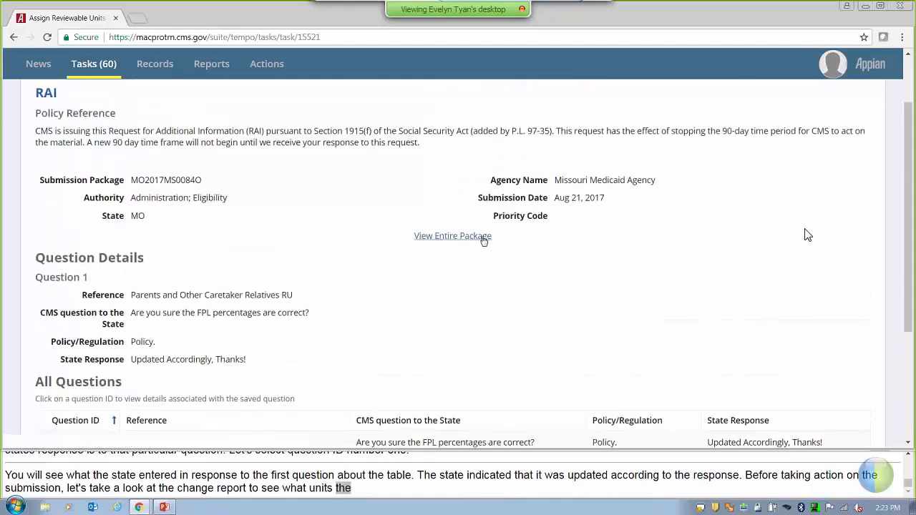
{"action": "right_click", "coordinate": [431, 238]}
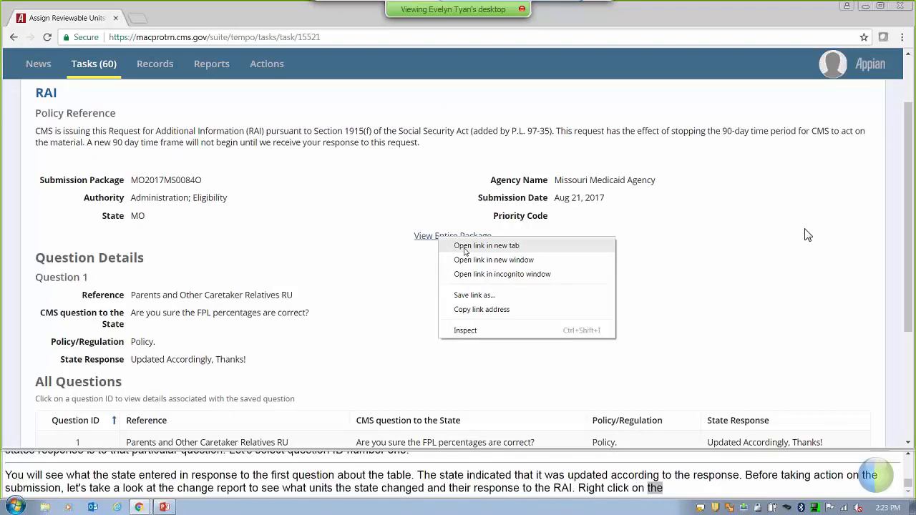
{"action": "left_click", "coordinate": [465, 247]}
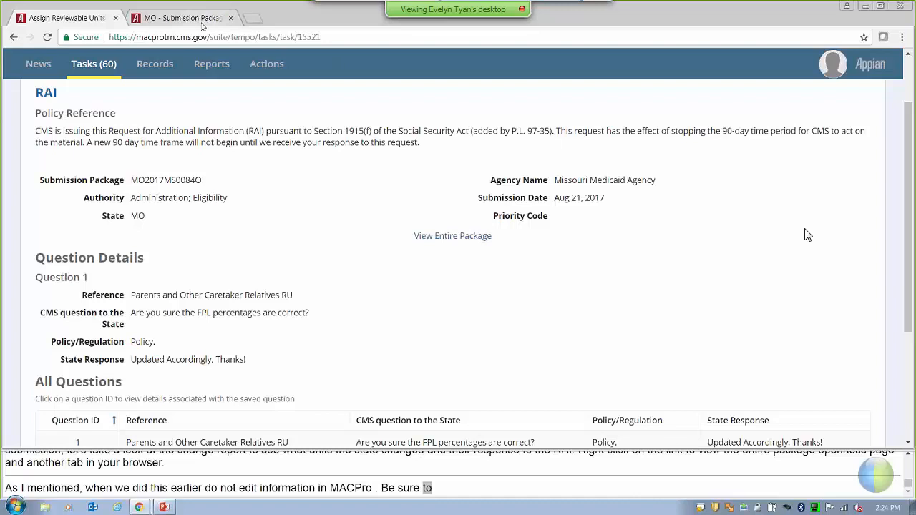
{"action": "left_click", "coordinate": [187, 18]}
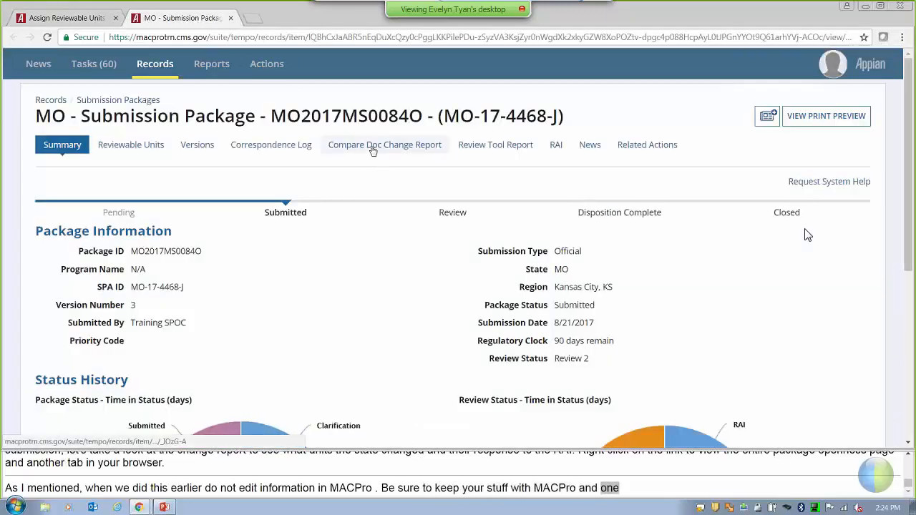
Step: Check the package's Compare Doc Change Report for changed reviewable units, then close the package's browser tab
{"action": "left_click", "coordinate": [372, 146]}
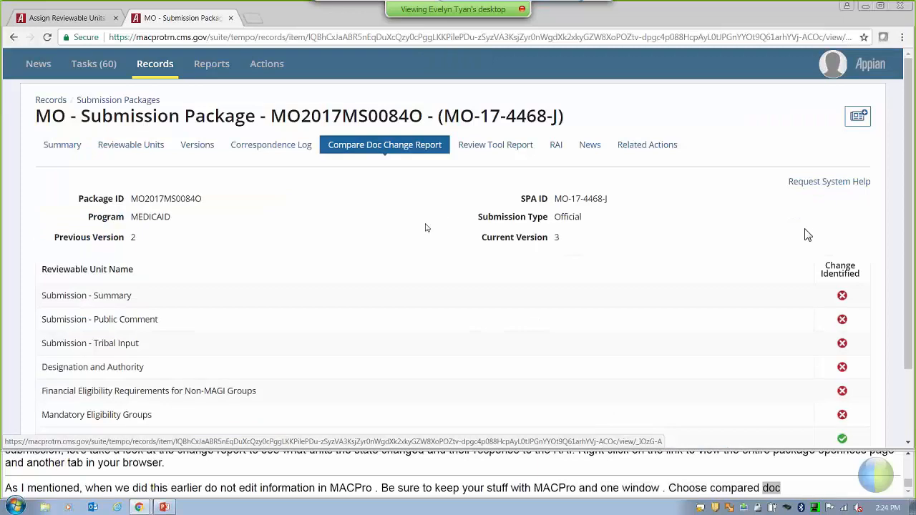
{"action": "scroll", "coordinate": [429, 231], "scroll_direction": "down", "scroll_amount": 2}
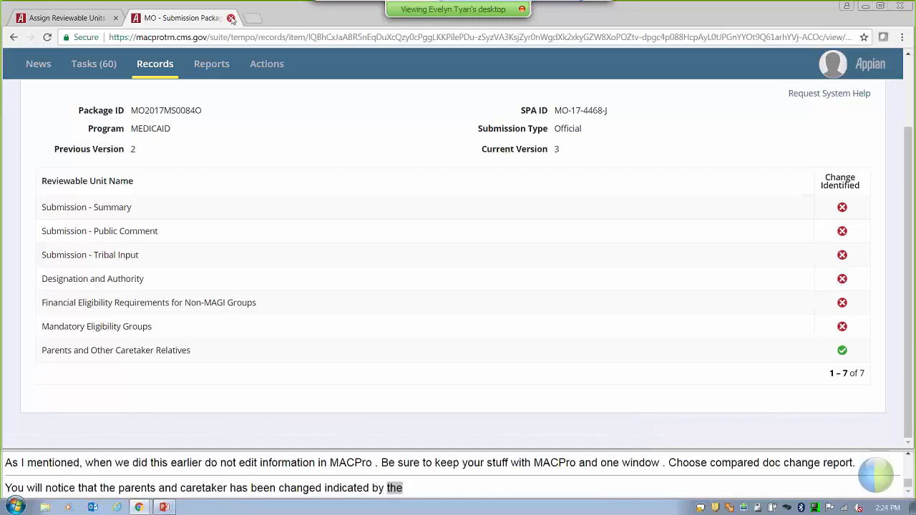
{"action": "left_click", "coordinate": [231, 18]}
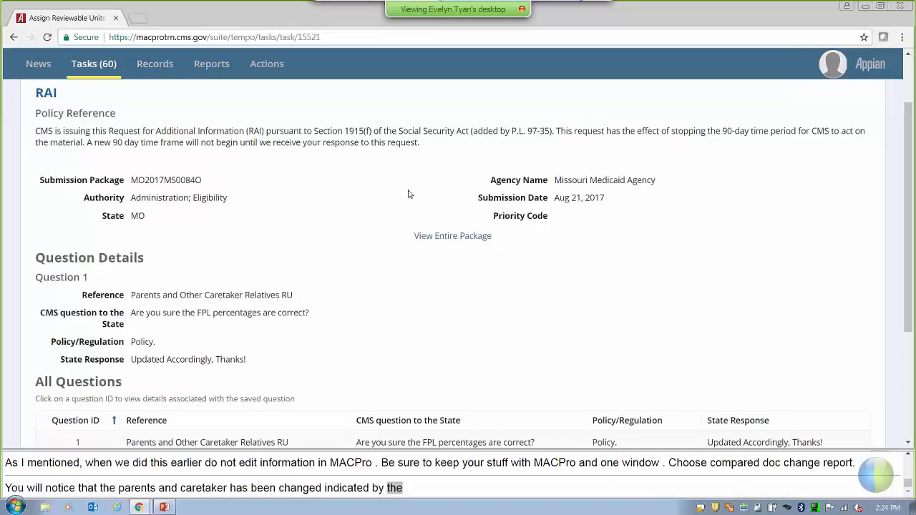
Step: Return from the RAI response to the reviewable unit assignment form
{"action": "scroll", "coordinate": [434, 249], "scroll_direction": "down", "scroll_amount": 1}
{"action": "scroll", "coordinate": [432, 249], "scroll_direction": "down", "scroll_amount": 3}
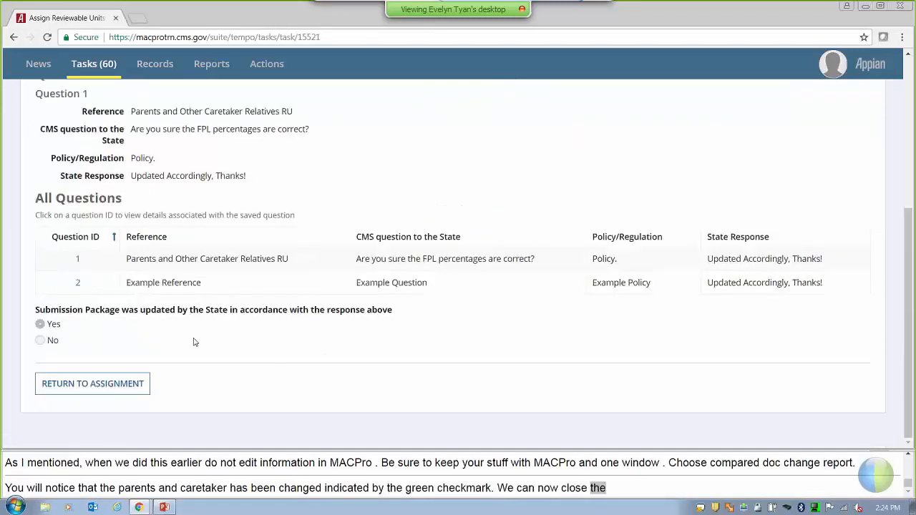
{"action": "left_click", "coordinate": [98, 386]}
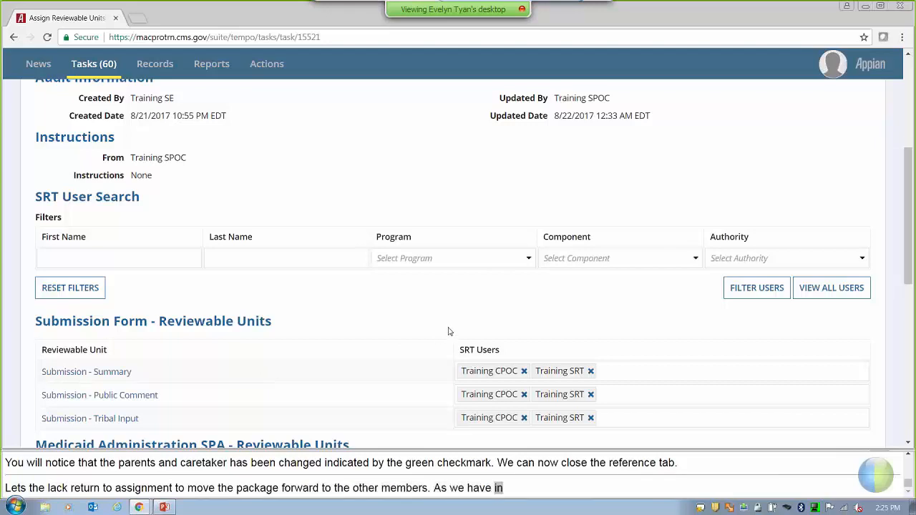
Step: Review the SRT users assigned to each reviewable unit and set the milestone date to 09/15/2017
{"action": "scroll", "coordinate": [619, 340], "scroll_direction": "down", "scroll_amount": 3}
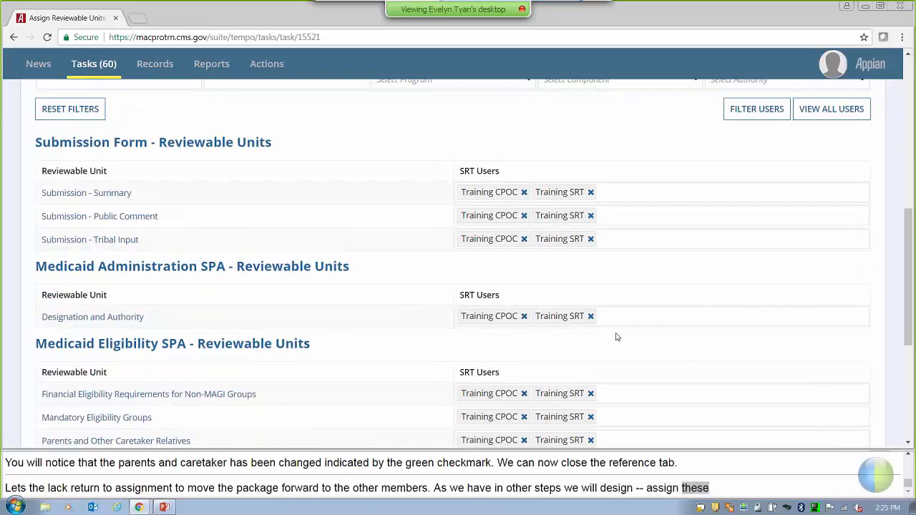
{"action": "scroll", "coordinate": [617, 336], "scroll_direction": "up", "scroll_amount": 2}
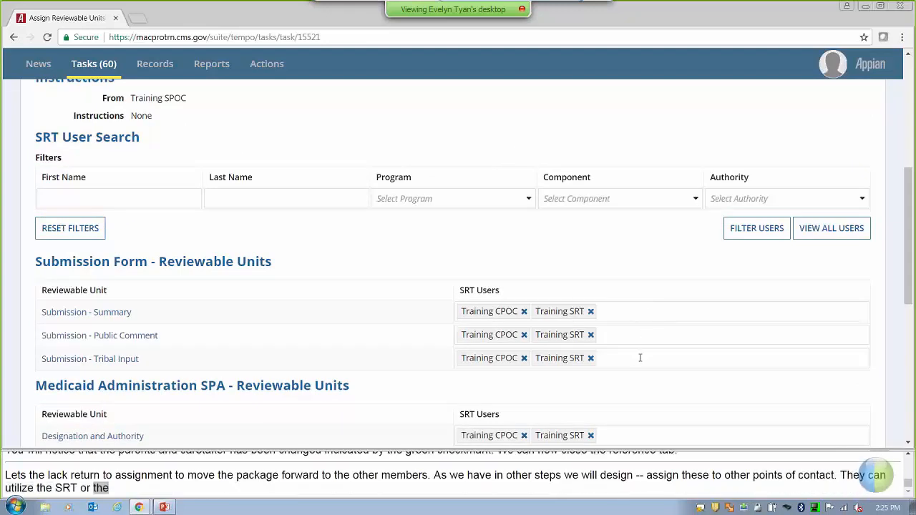
{"action": "scroll", "coordinate": [640, 357], "scroll_direction": "down", "scroll_amount": 3}
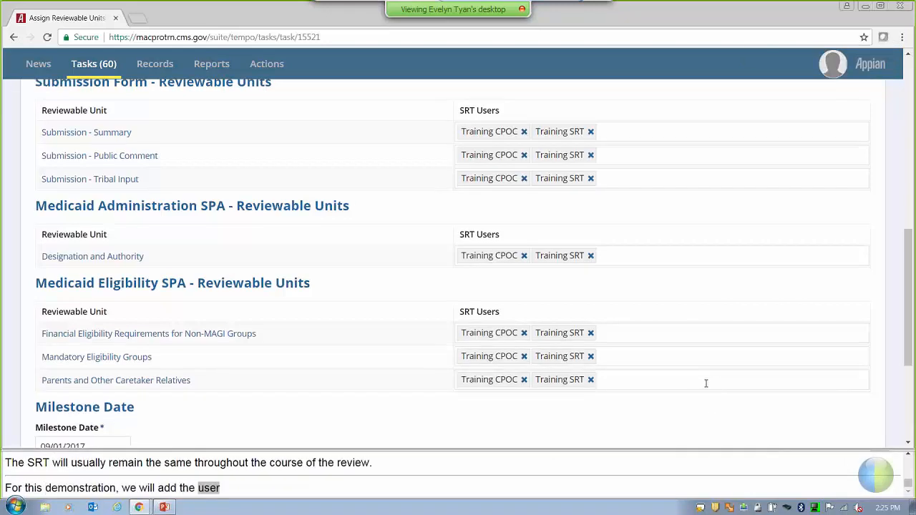
{"action": "scroll", "coordinate": [705, 383], "scroll_direction": "down", "scroll_amount": 2}
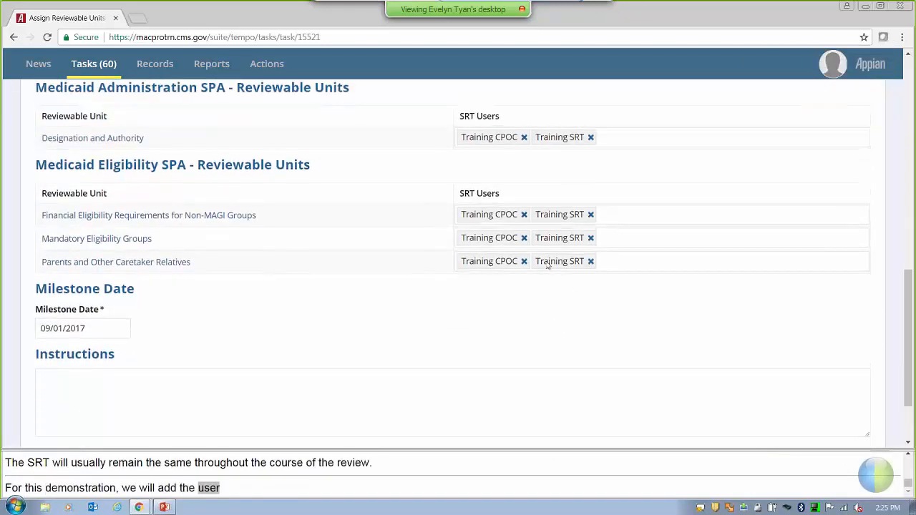
{"action": "left_click", "coordinate": [106, 329]}
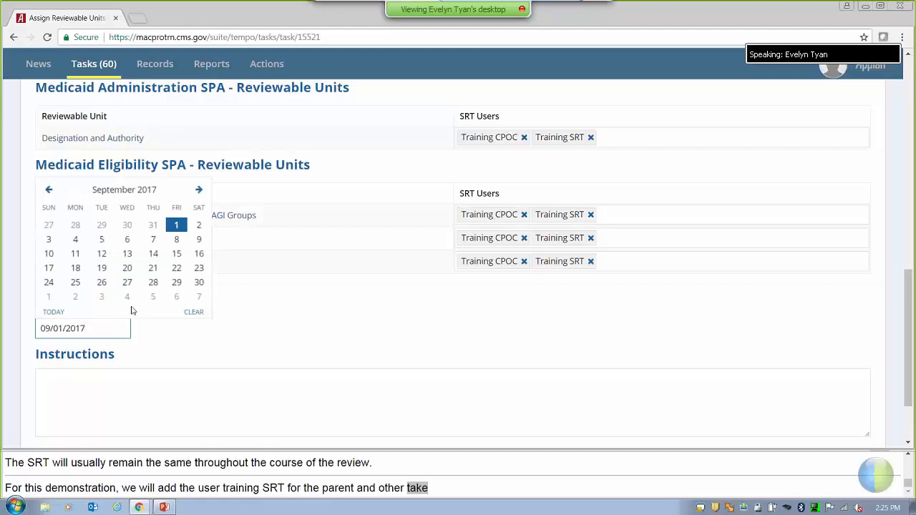
{"action": "left_click", "coordinate": [177, 254]}
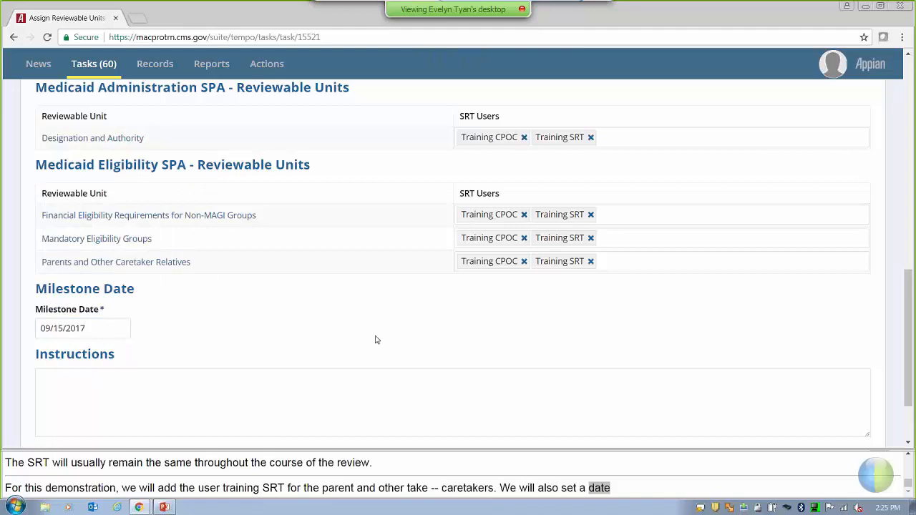
Step: Submit the assignment of the reviewable units to the SRT users and confirm it
{"action": "scroll", "coordinate": [377, 340], "scroll_direction": "down", "scroll_amount": 2}
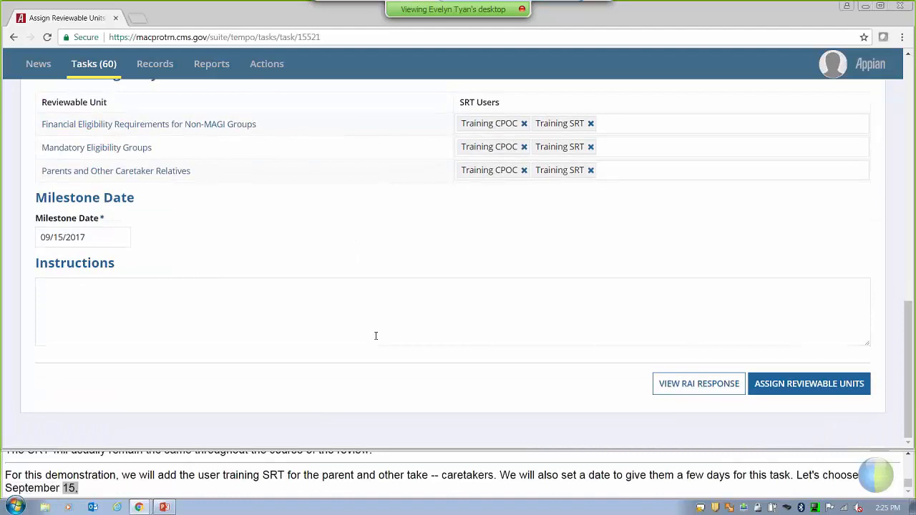
{"action": "left_click", "coordinate": [780, 386]}
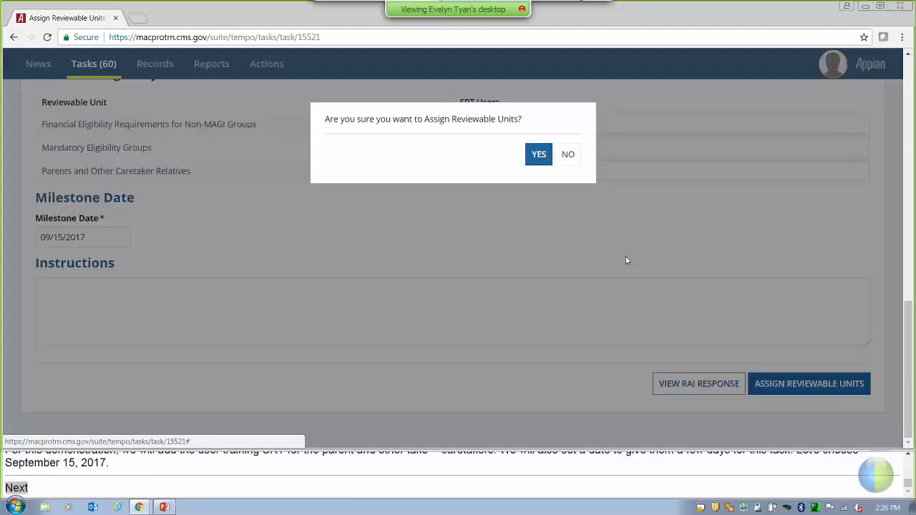
{"action": "left_click", "coordinate": [539, 156]}
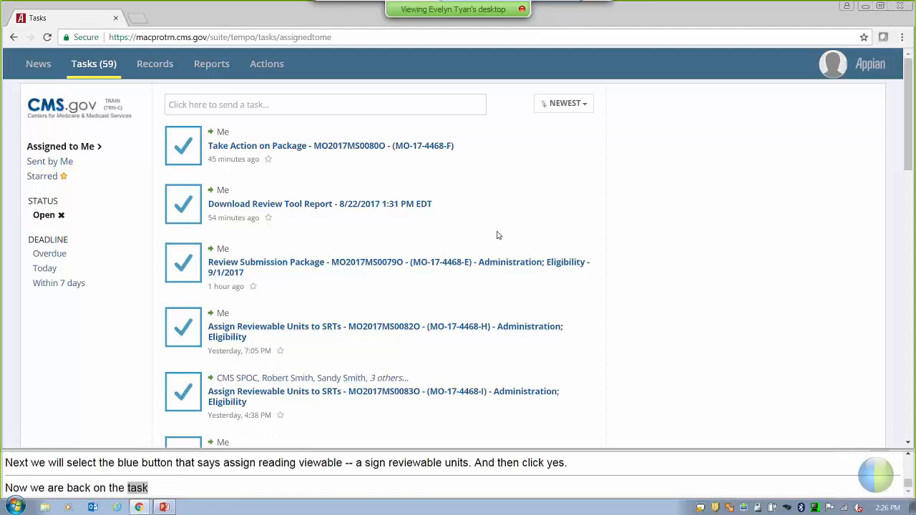
Step: Refresh the task list and open the Review Submission Package task for MO2017MS0084O
{"action": "left_click", "coordinate": [100, 72]}
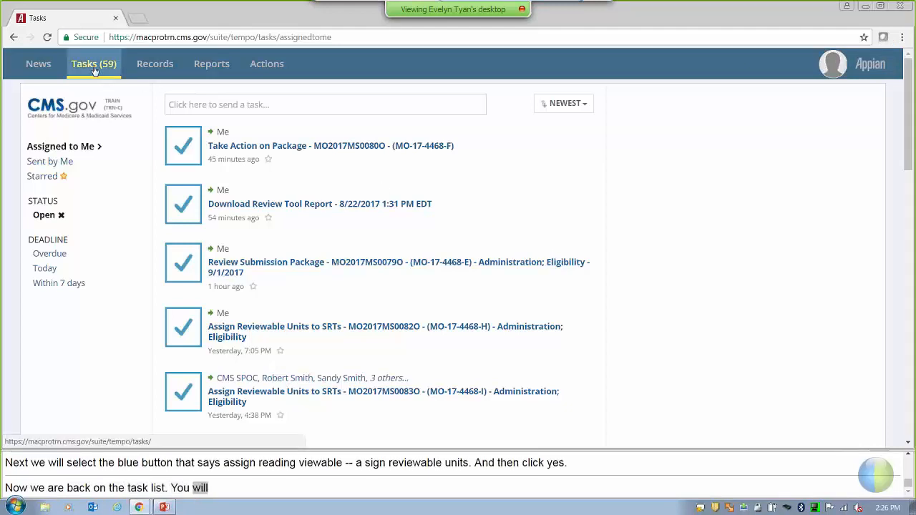
{"action": "left_click", "coordinate": [95, 71]}
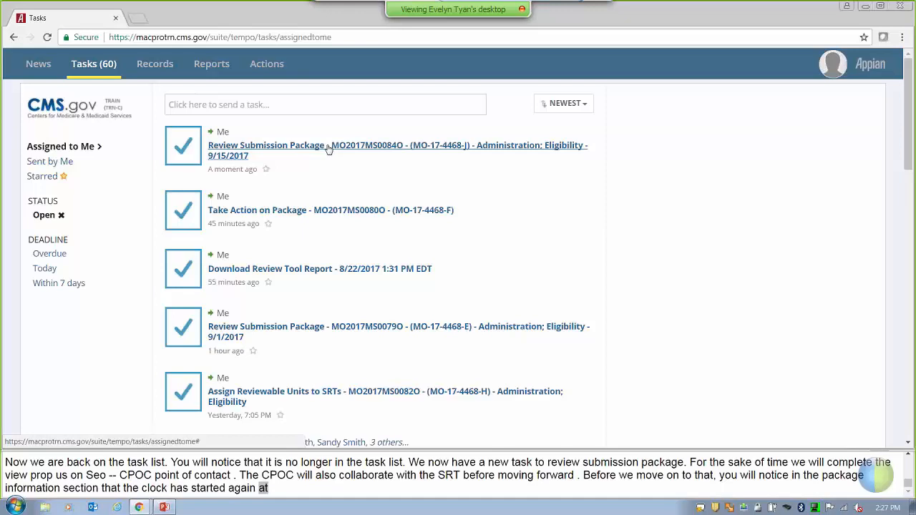
{"action": "left_click", "coordinate": [327, 147]}
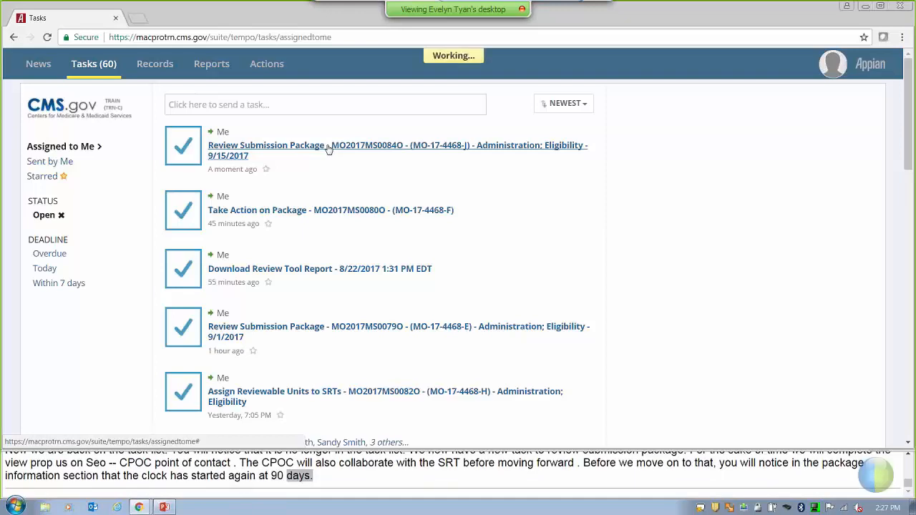
Step: Check the package information and review statuses, and open the Parents and Other Caretaker Relatives reviewable unit
{"action": "scroll", "coordinate": [439, 212], "scroll_direction": "down", "scroll_amount": 4}
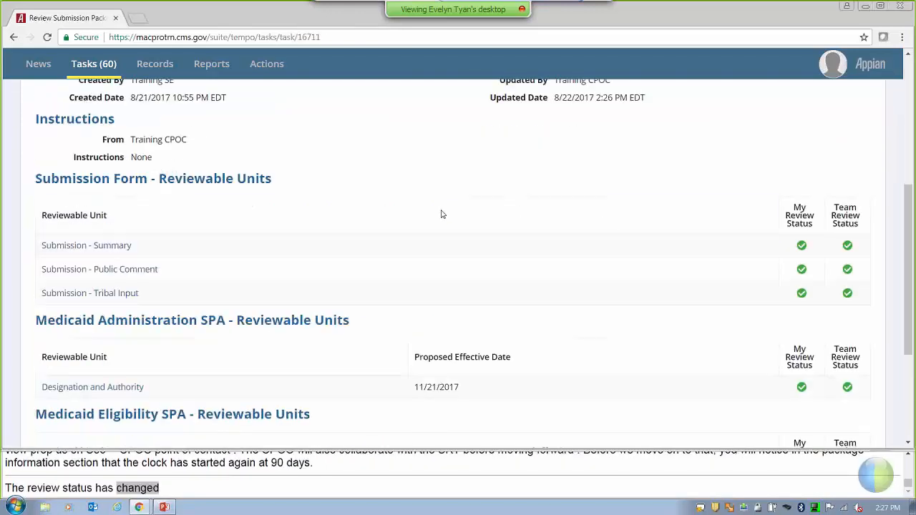
{"action": "scroll", "coordinate": [442, 215], "scroll_direction": "up", "scroll_amount": 4}
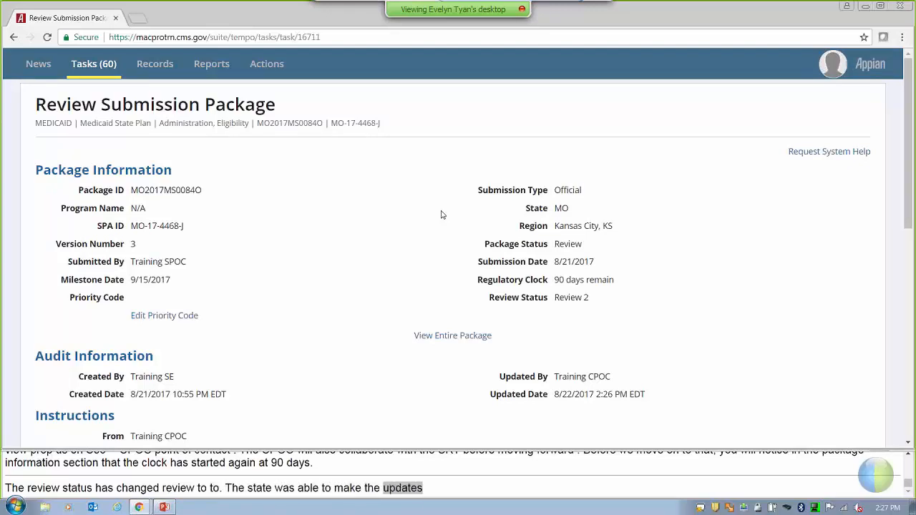
{"action": "scroll", "coordinate": [440, 213], "scroll_direction": "down", "scroll_amount": 7}
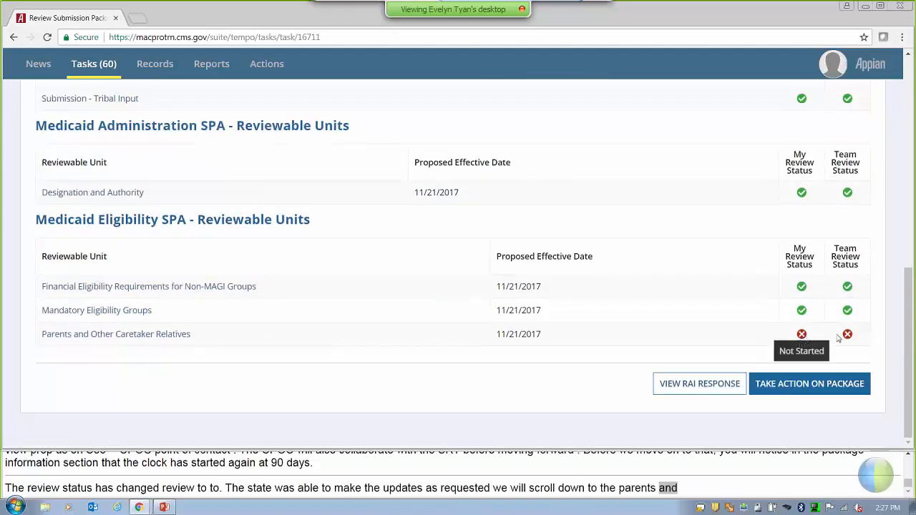
{"action": "left_click", "coordinate": [98, 339]}
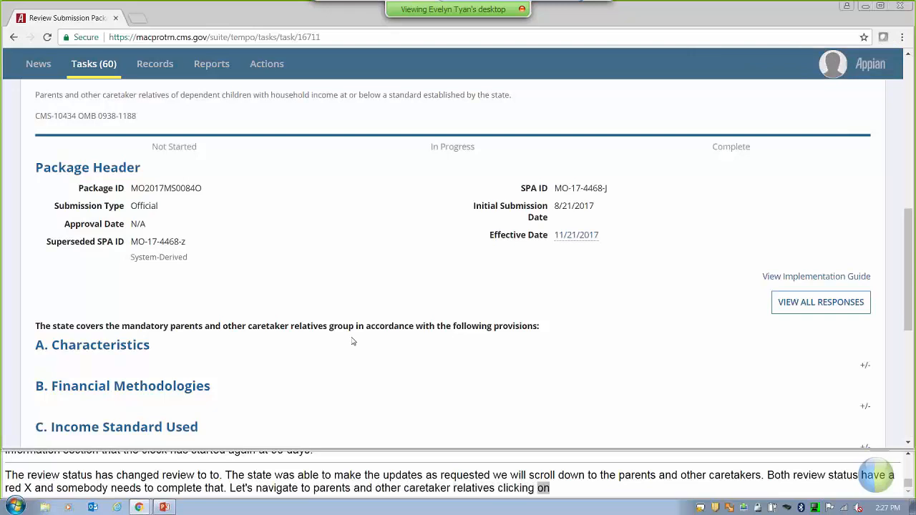
Step: In the Review Assessment, rate the State's answer Sufficient and mark the action "Resolved and the state modified submission is adequate"
{"action": "scroll", "coordinate": [351, 341], "scroll_direction": "down", "scroll_amount": 5}
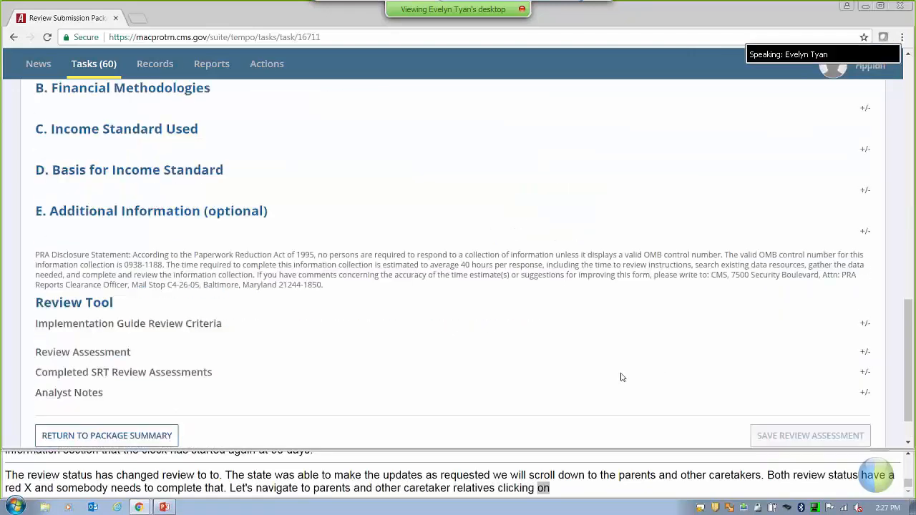
{"action": "left_click", "coordinate": [865, 354]}
{"action": "scroll", "coordinate": [546, 333], "scroll_direction": "down", "scroll_amount": 1}
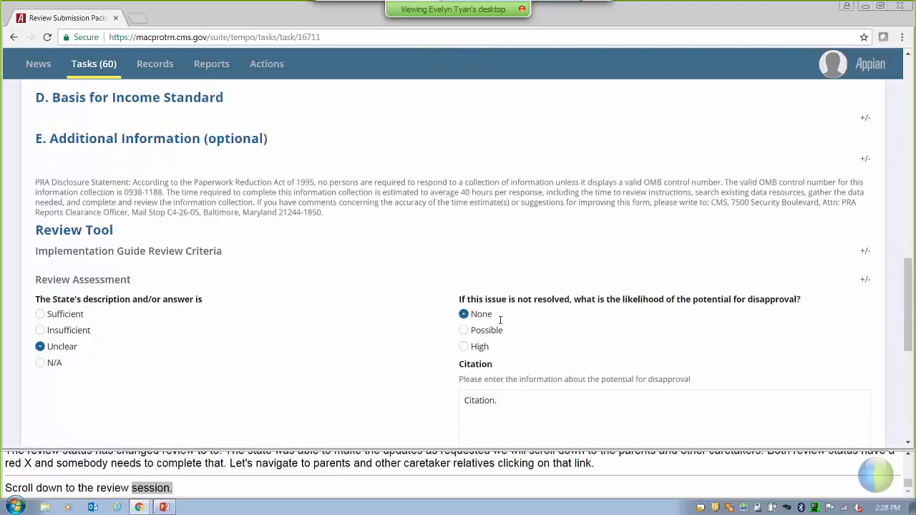
{"action": "scroll", "coordinate": [501, 320], "scroll_direction": "down", "scroll_amount": 2}
{"action": "left_click", "coordinate": [62, 209]}
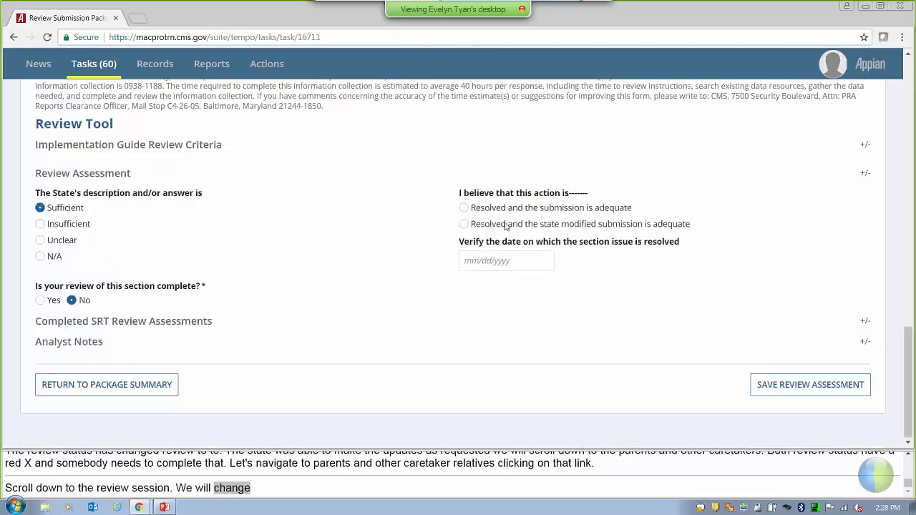
{"action": "left_click", "coordinate": [464, 225]}
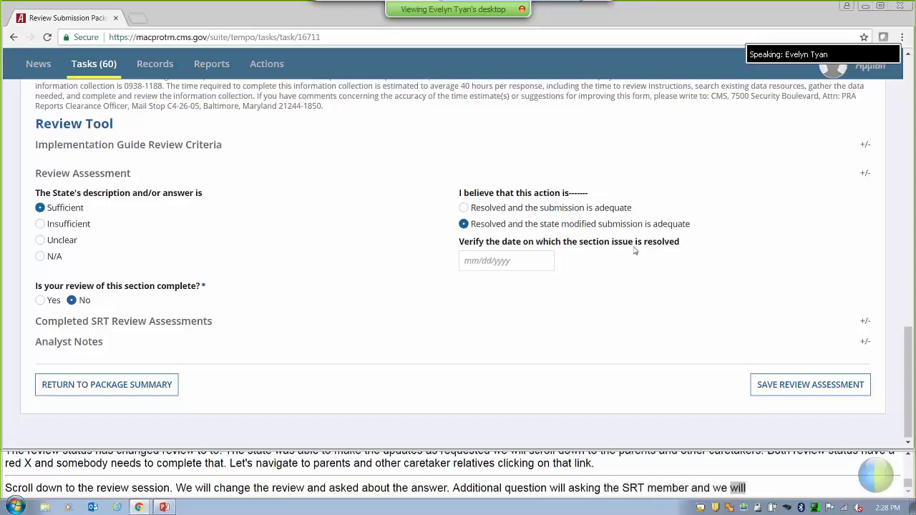
Step: Set the date the section issue is resolved to 08/22/2017 and mark the review of this section as complete
{"action": "left_click", "coordinate": [528, 261]}
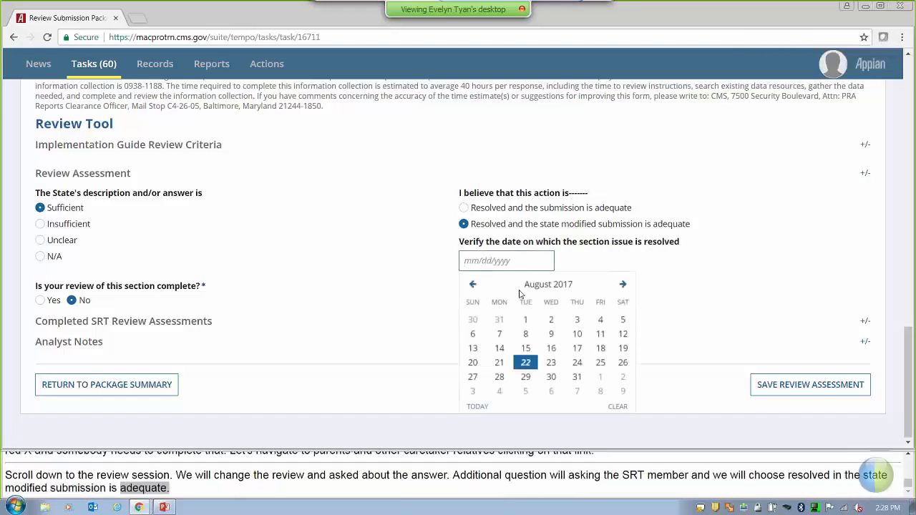
{"action": "left_click", "coordinate": [522, 363]}
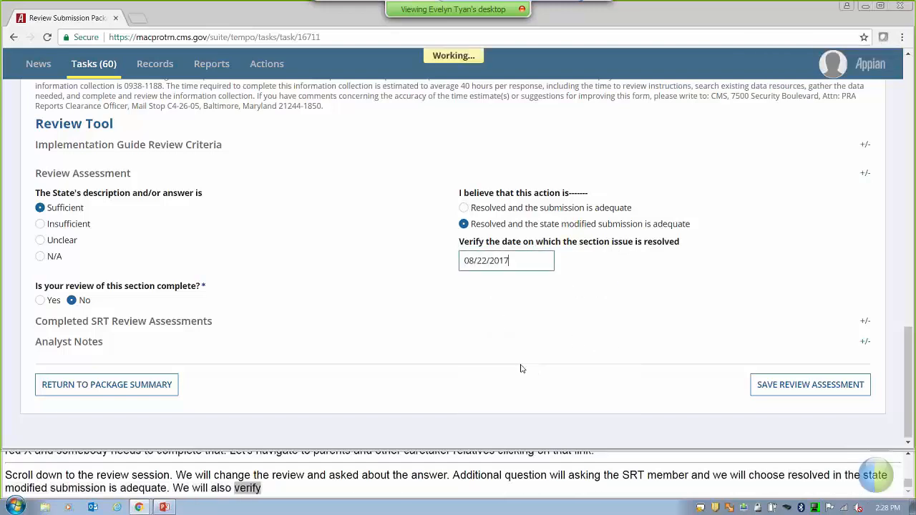
{"action": "left_click", "coordinate": [43, 302]}
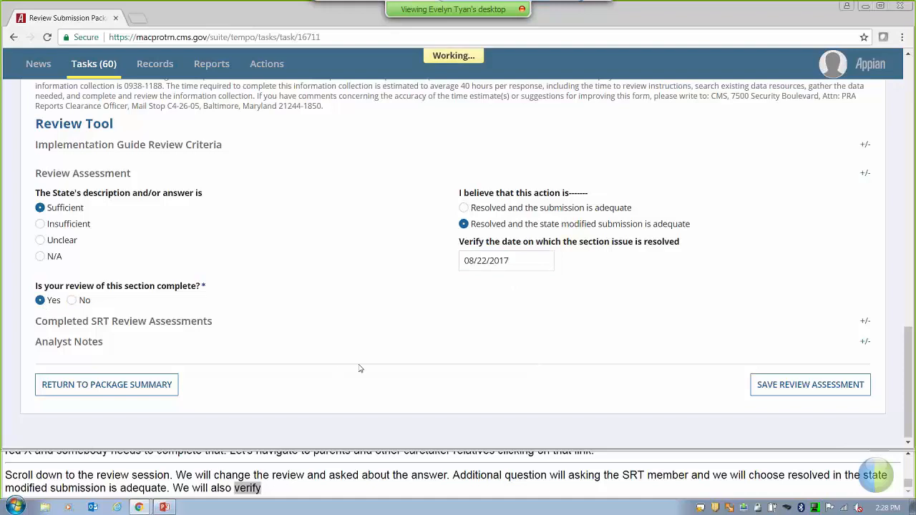
Step: Save the review assessment without adding an analyst note, and return to the package summary
{"action": "scroll", "coordinate": [593, 309], "scroll_direction": "down", "scroll_amount": 2}
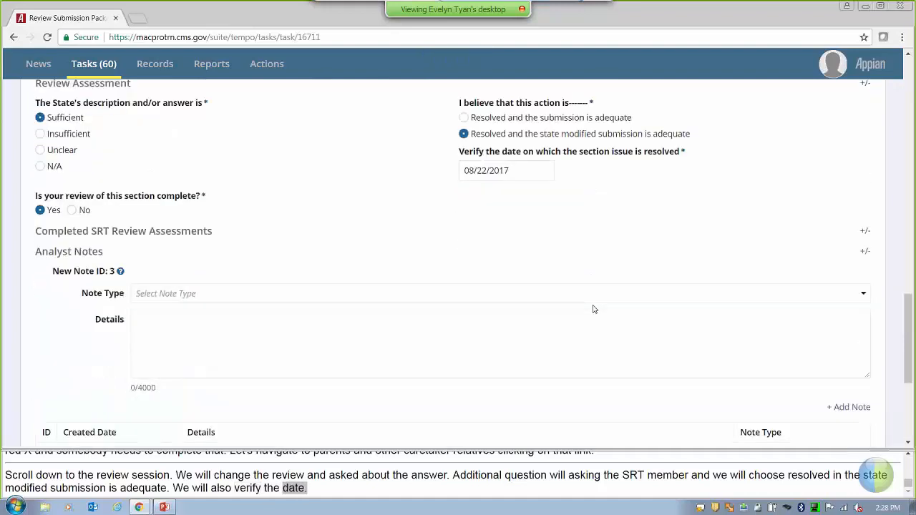
{"action": "scroll", "coordinate": [593, 309], "scroll_direction": "down", "scroll_amount": 5}
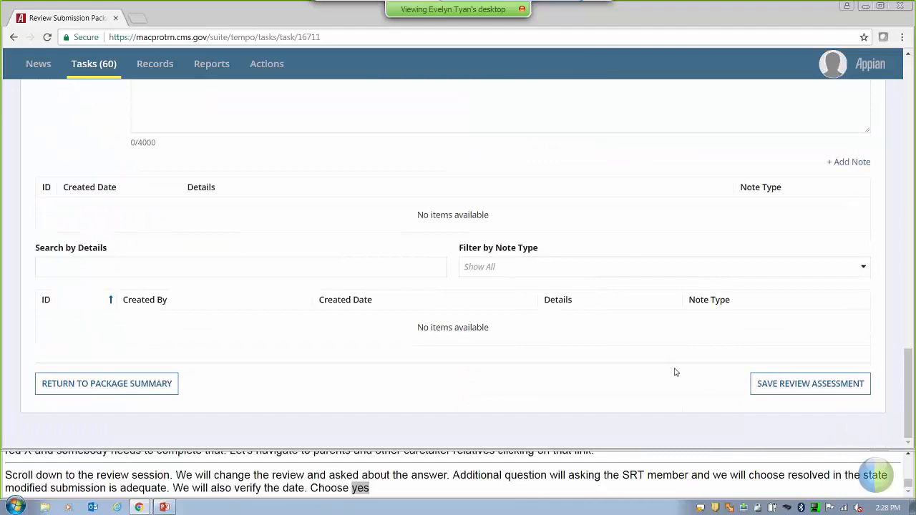
{"action": "scroll", "coordinate": [668, 372], "scroll_direction": "up", "scroll_amount": 2}
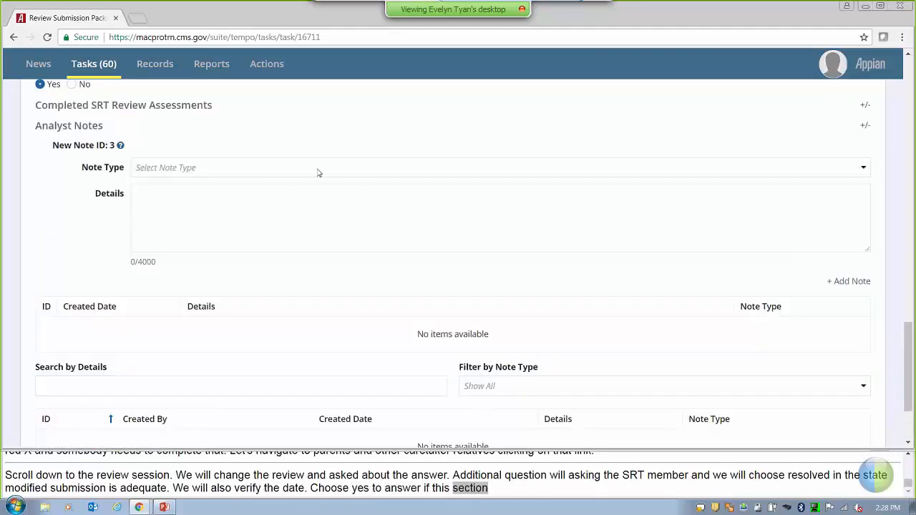
{"action": "scroll", "coordinate": [684, 417], "scroll_direction": "down", "scroll_amount": 1}
{"action": "scroll", "coordinate": [684, 418], "scroll_direction": "down", "scroll_amount": 1}
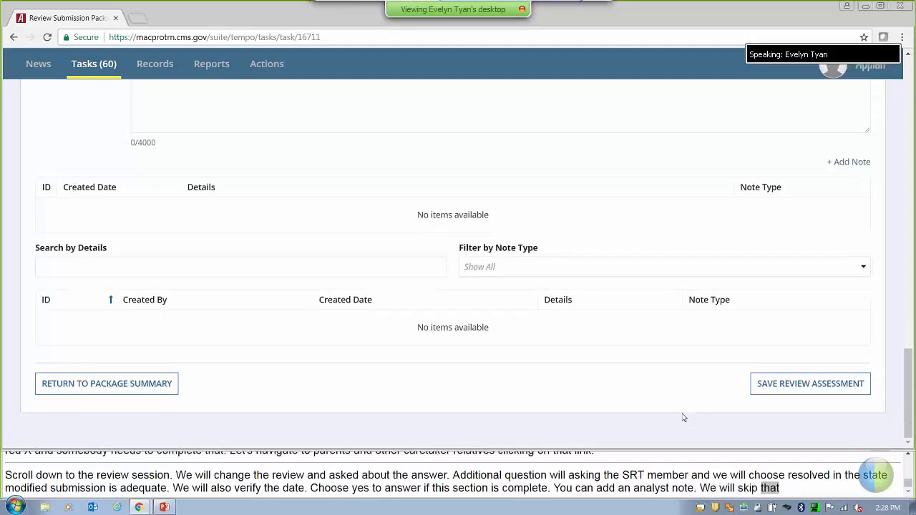
{"action": "left_click", "coordinate": [813, 382]}
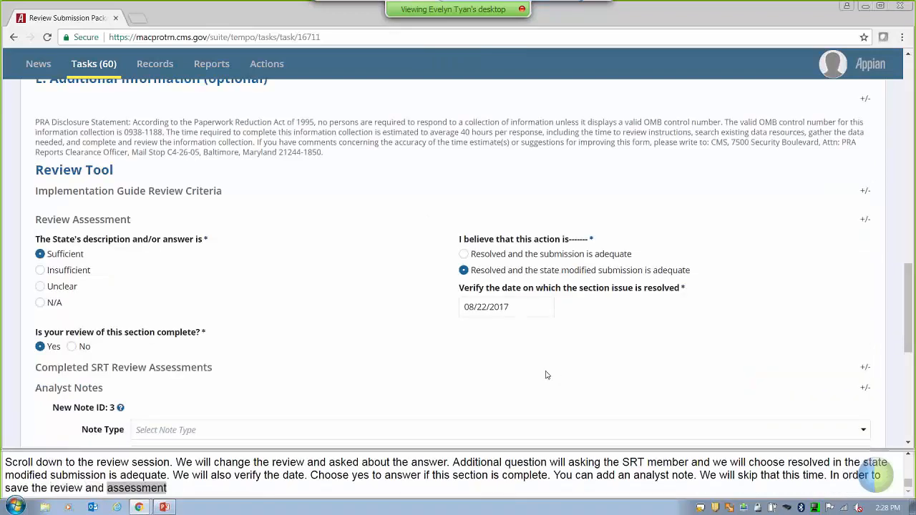
{"action": "scroll", "coordinate": [215, 400], "scroll_direction": "down", "scroll_amount": 5}
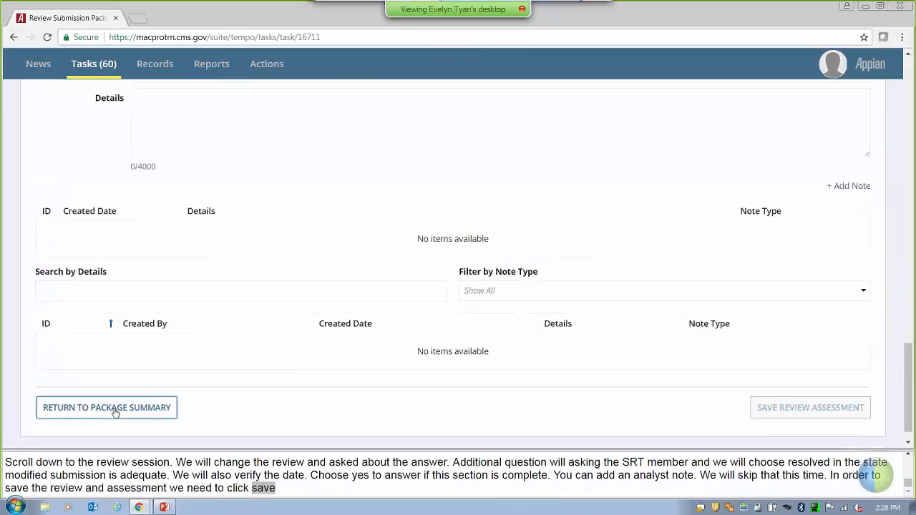
{"action": "left_click", "coordinate": [113, 408]}
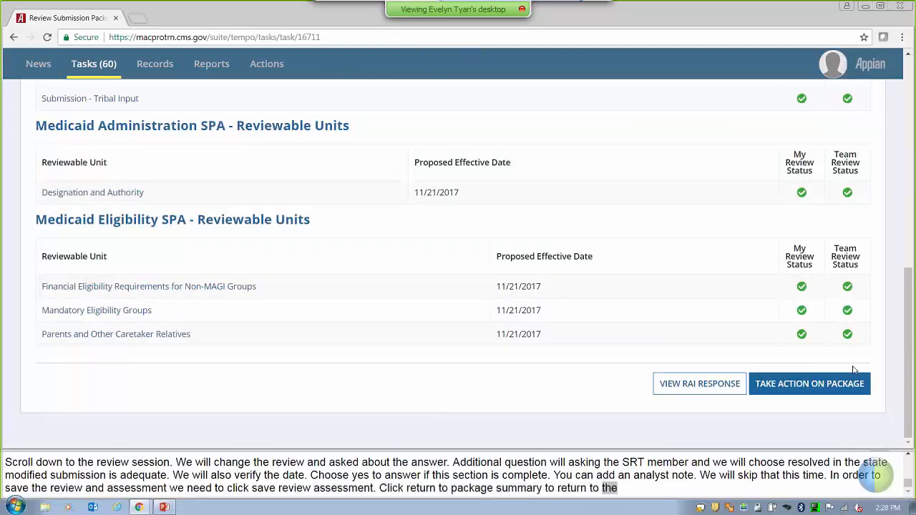
Step: Start taking action on the package, confirm it, and choose "Recommend Approval of the Submission Package" as the workflow action
{"action": "left_click", "coordinate": [851, 392]}
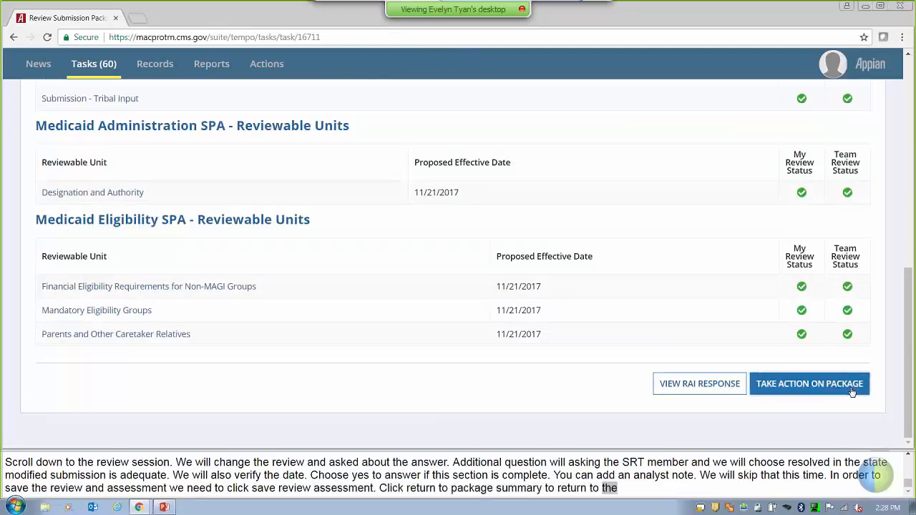
{"action": "left_click", "coordinate": [542, 160]}
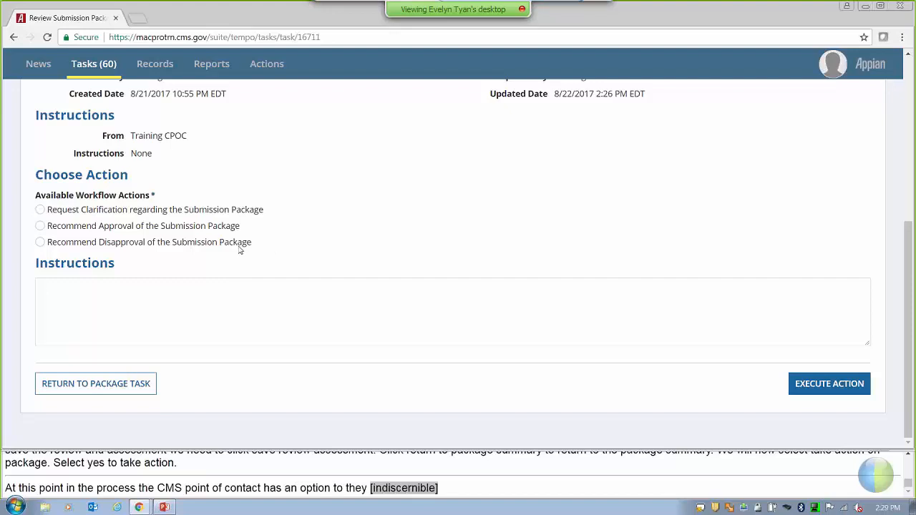
{"action": "left_click", "coordinate": [41, 227]}
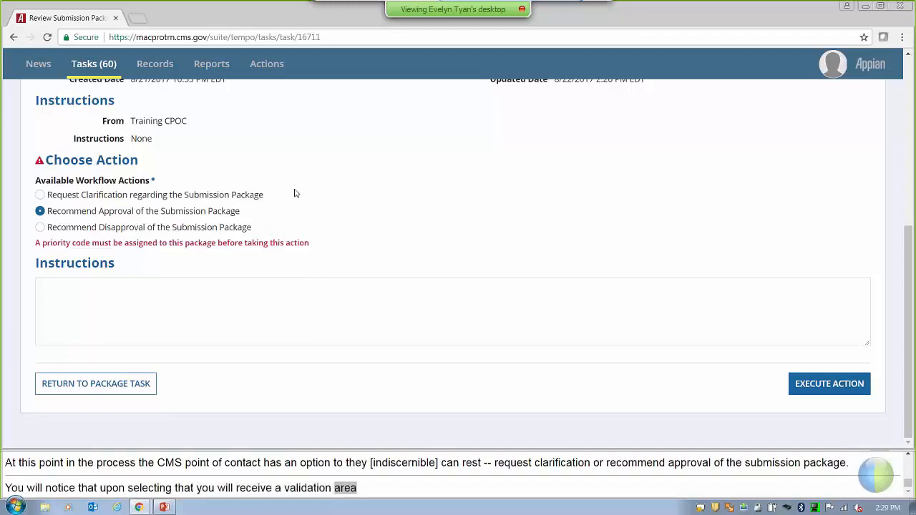
Step: Assign priority code P2 in the Package Information and save it
{"action": "scroll", "coordinate": [278, 167], "scroll_direction": "up", "scroll_amount": 2}
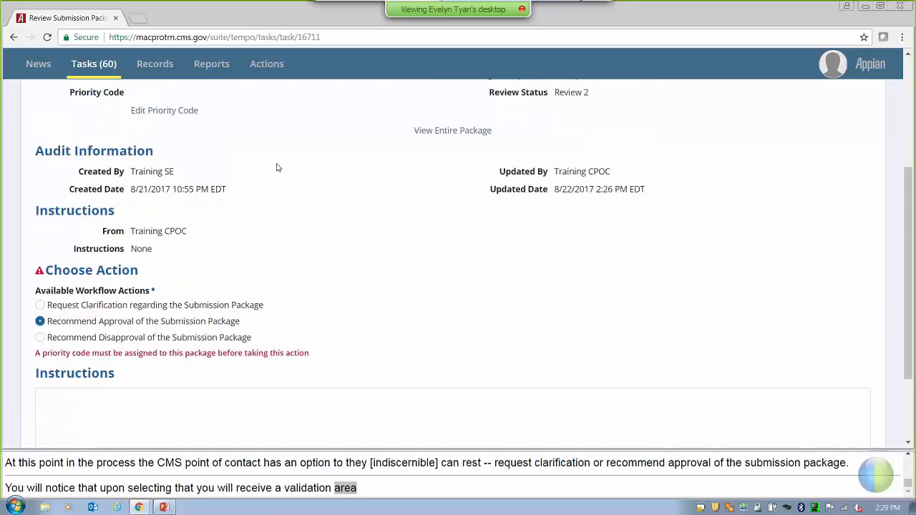
{"action": "scroll", "coordinate": [278, 168], "scroll_direction": "up", "scroll_amount": 3}
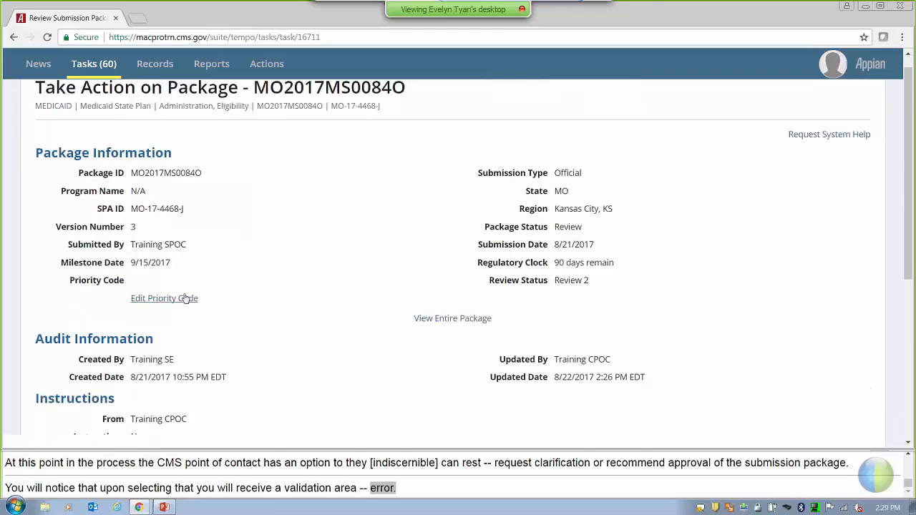
{"action": "left_click", "coordinate": [166, 299]}
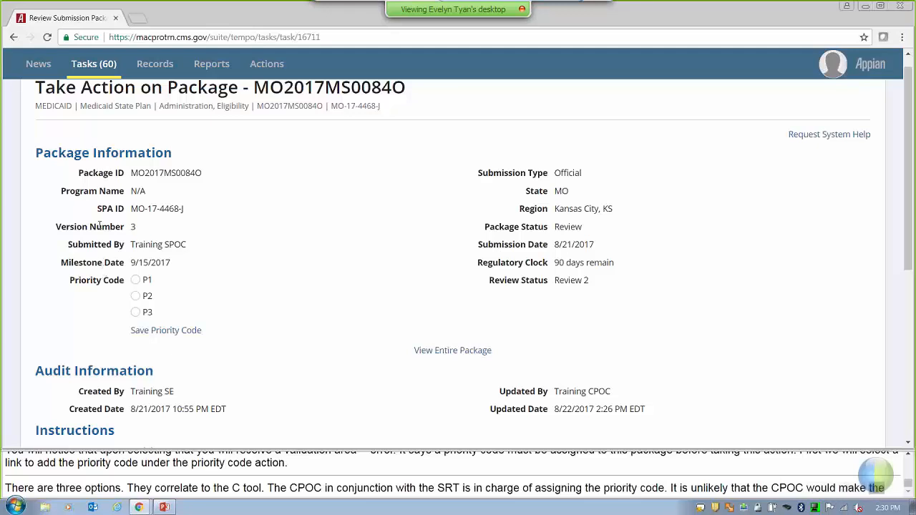
{"action": "left_click", "coordinate": [135, 296]}
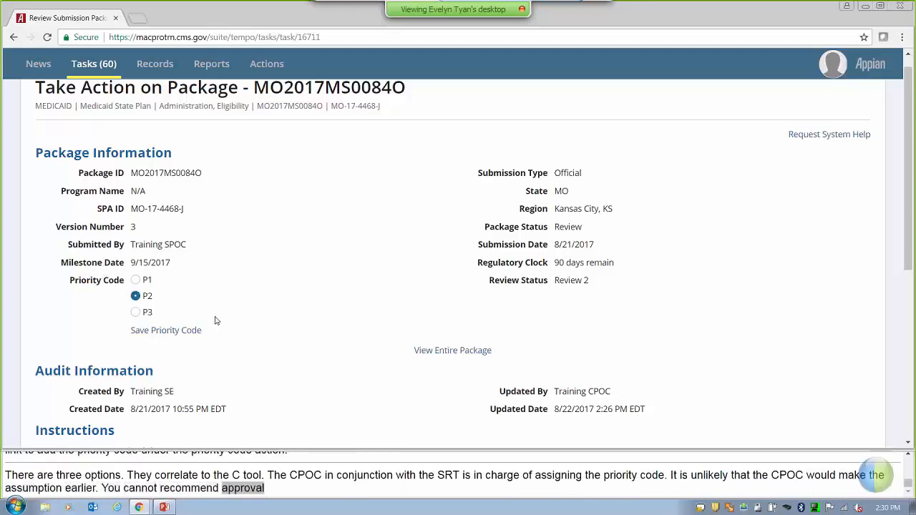
{"action": "left_click", "coordinate": [172, 332]}
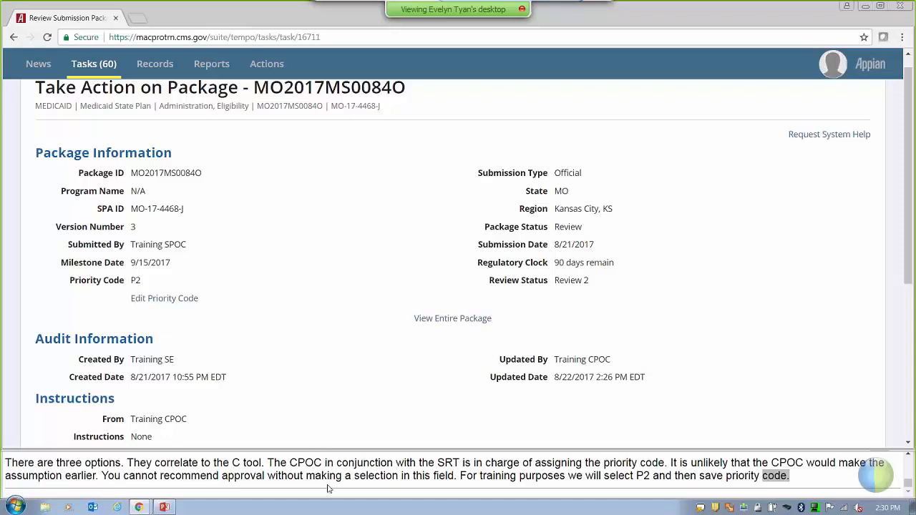
Step: Execute the approval recommendation for the submission package and confirm it
{"action": "scroll", "coordinate": [329, 429], "scroll_direction": "down", "scroll_amount": 4}
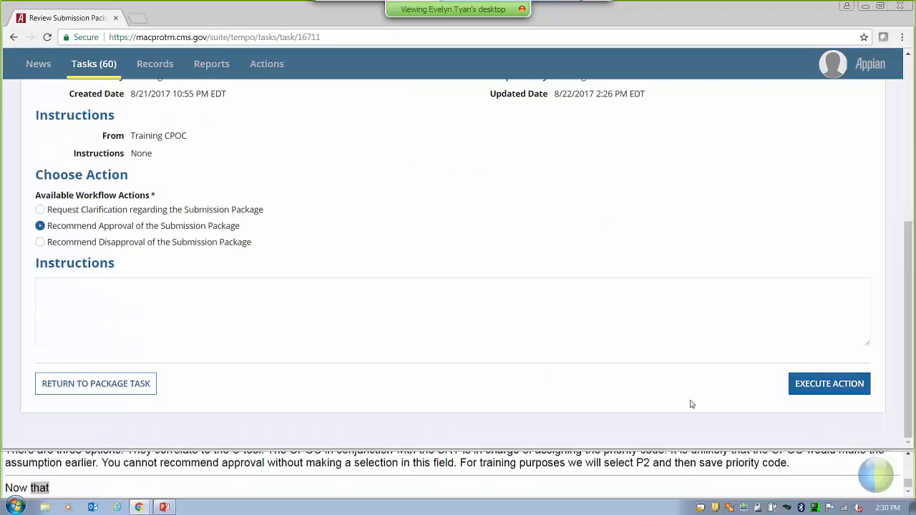
{"action": "left_click", "coordinate": [834, 386]}
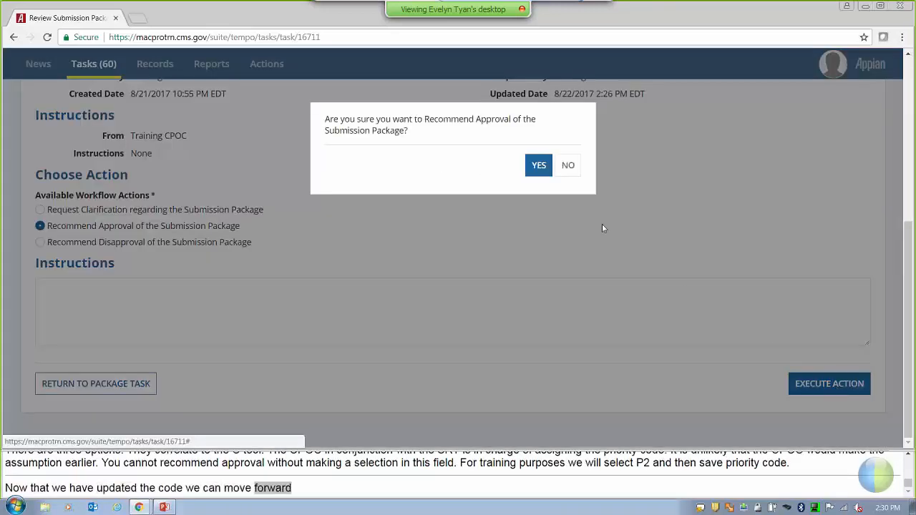
{"action": "left_click", "coordinate": [536, 166]}
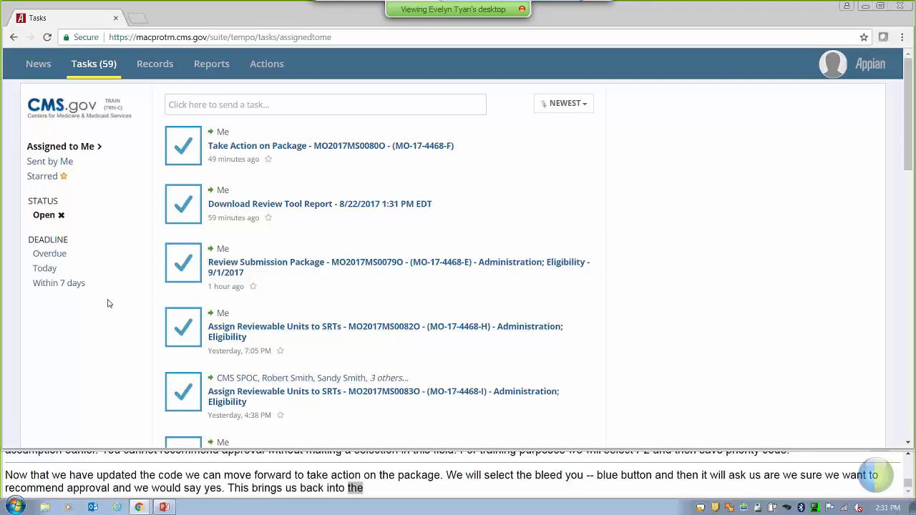
Step: Refresh the task list, open the Complete Approval Package task for MO2017MS0084O, and check its package information
{"action": "left_click", "coordinate": [98, 69]}
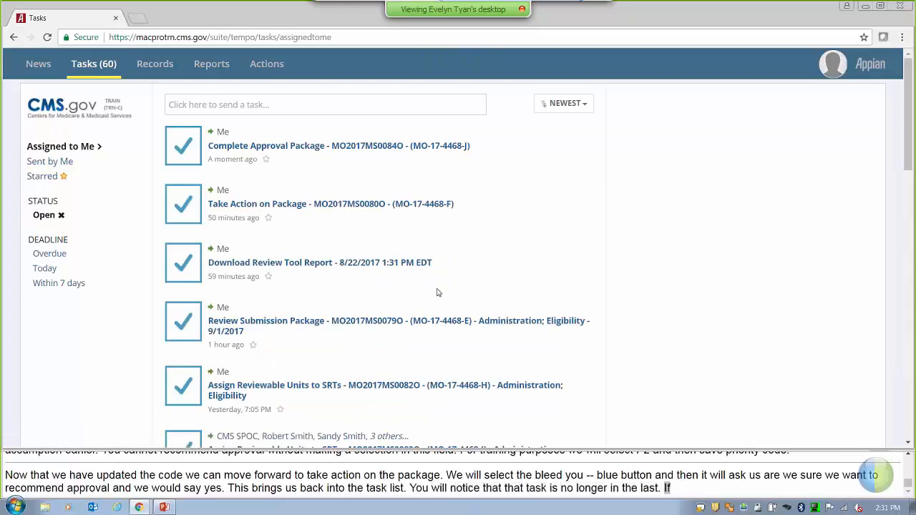
{"action": "left_click", "coordinate": [425, 147]}
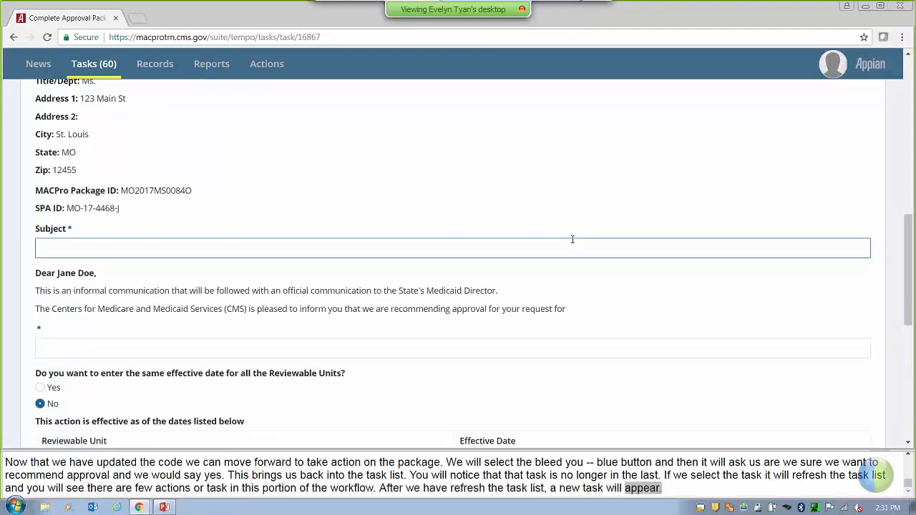
{"action": "scroll", "coordinate": [577, 248], "scroll_direction": "up", "scroll_amount": 8}
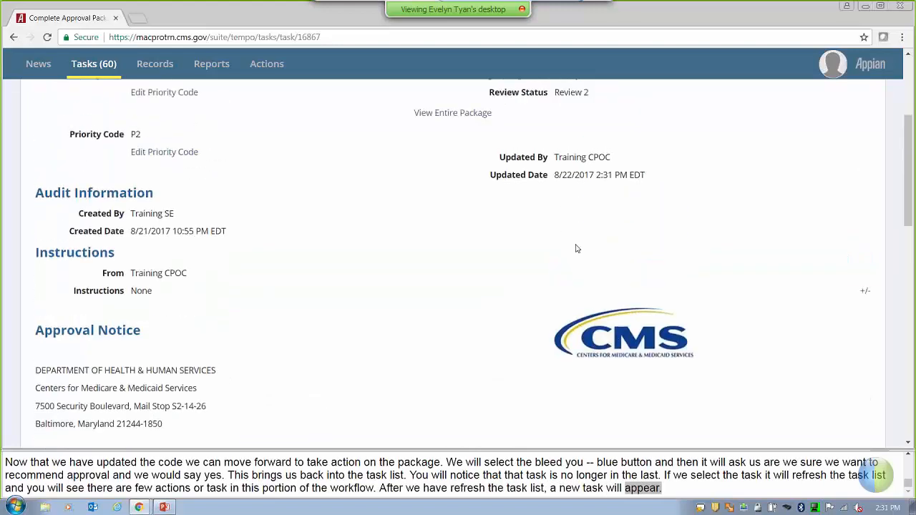
{"action": "scroll", "coordinate": [576, 249], "scroll_direction": "up", "scroll_amount": 1}
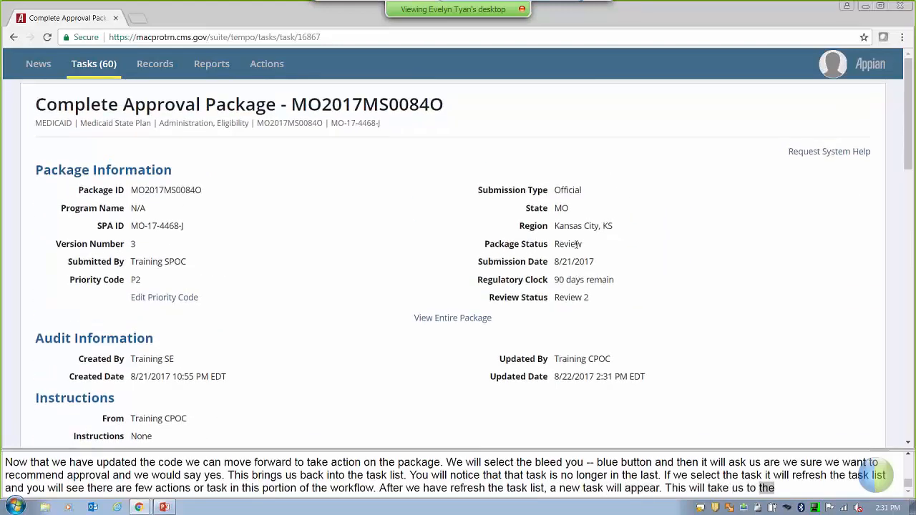
Step: In the Approval Notice, enter the subject "Notice of Approval" and describe the approved request as "For Training Purposes only"
{"action": "scroll", "coordinate": [577, 245], "scroll_direction": "down", "scroll_amount": 5}
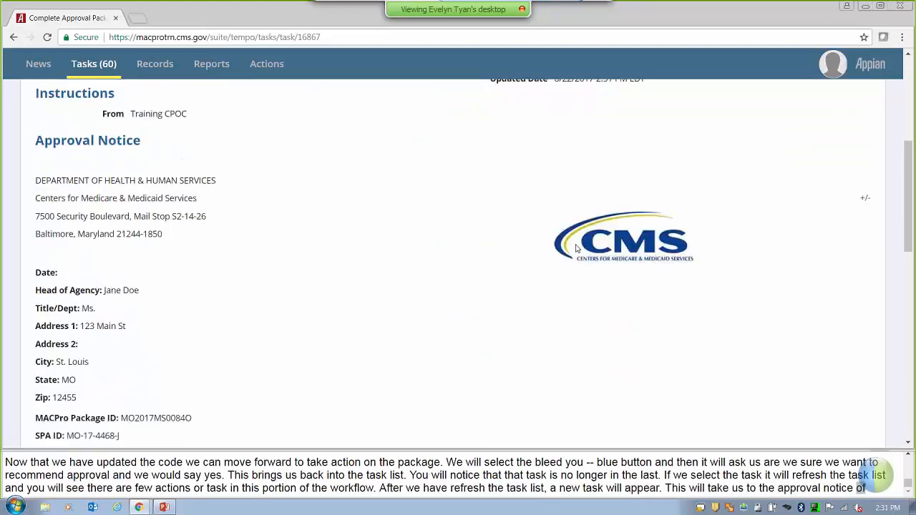
{"action": "scroll", "coordinate": [576, 248], "scroll_direction": "down", "scroll_amount": 3}
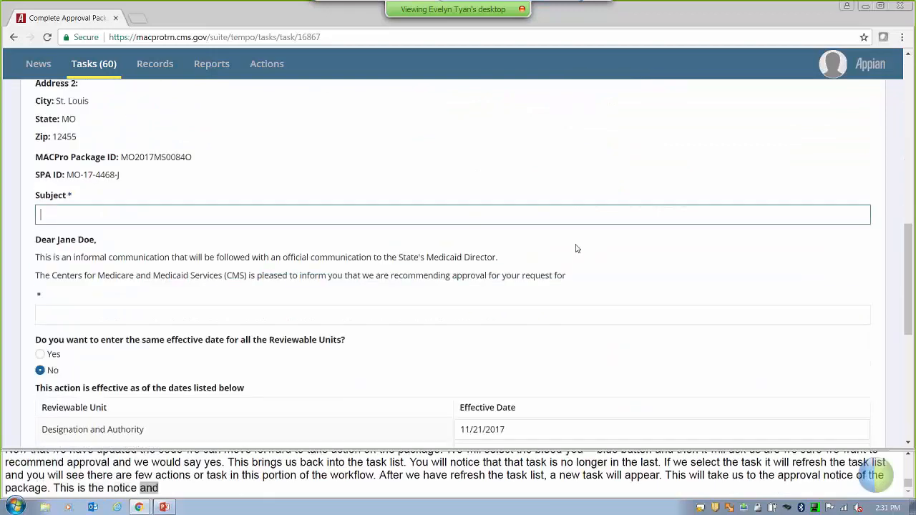
{"action": "type", "text": "No"}
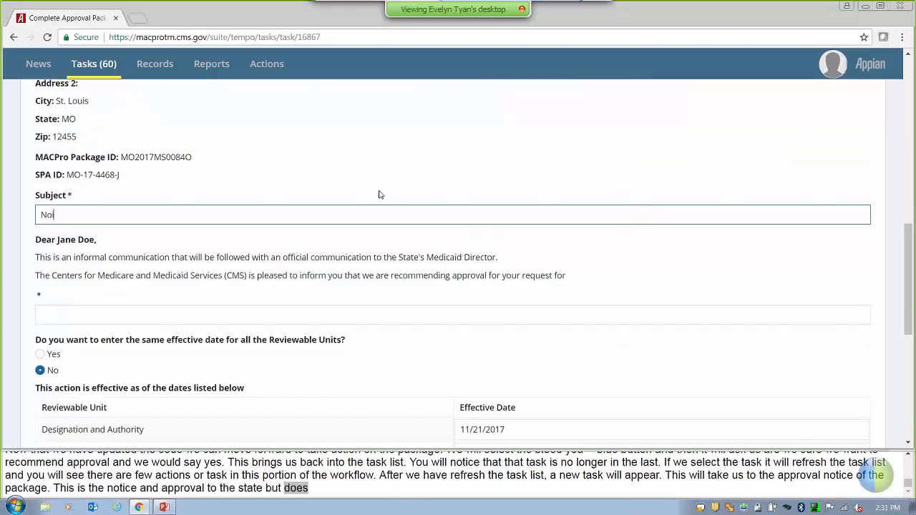
{"action": "type", "text": "tice of Approval"}
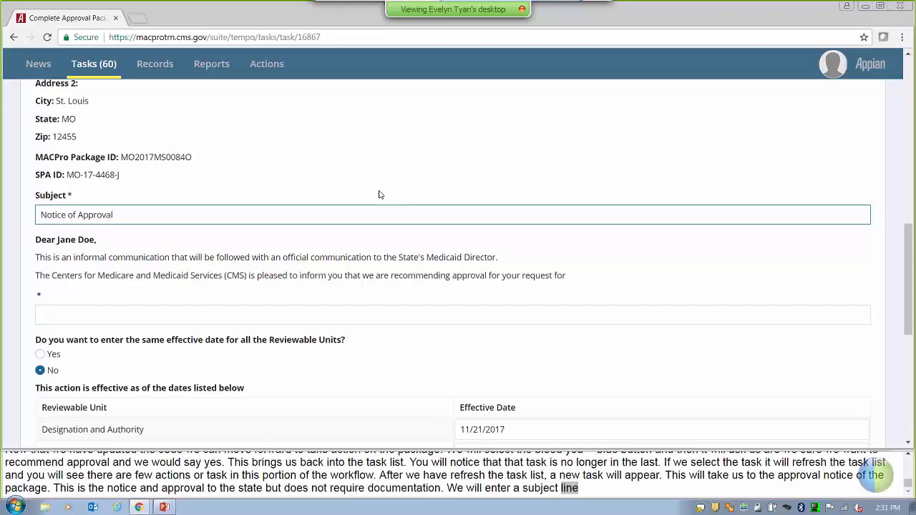
{"action": "left_click", "coordinate": [249, 312]}
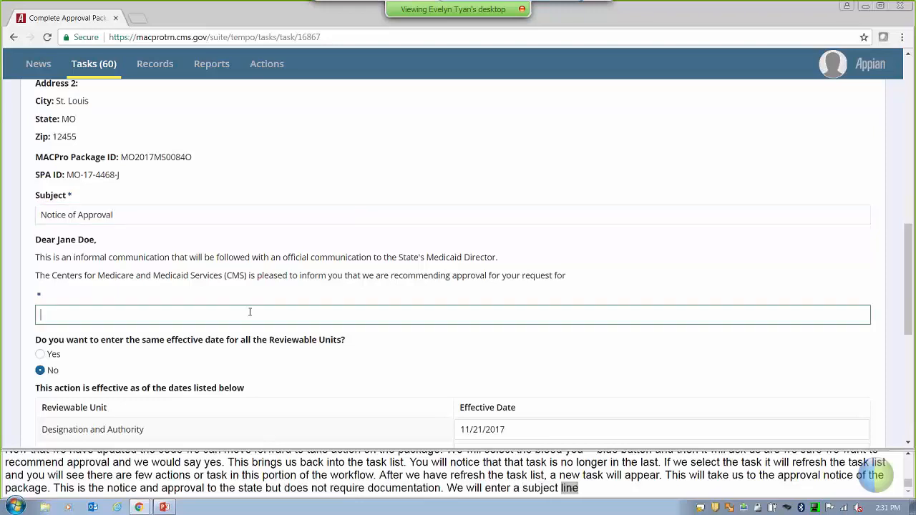
{"action": "type", "text": "For Training Purpose"}
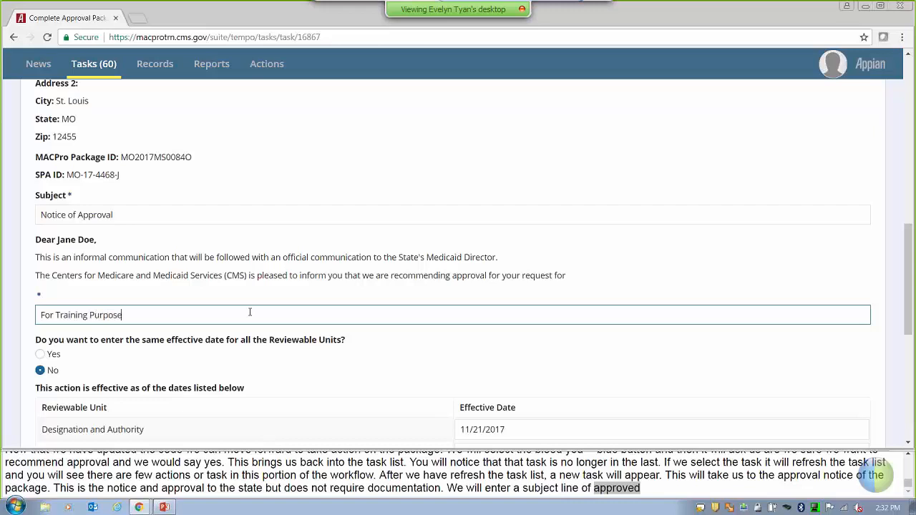
{"action": "type", "text": "s only"}
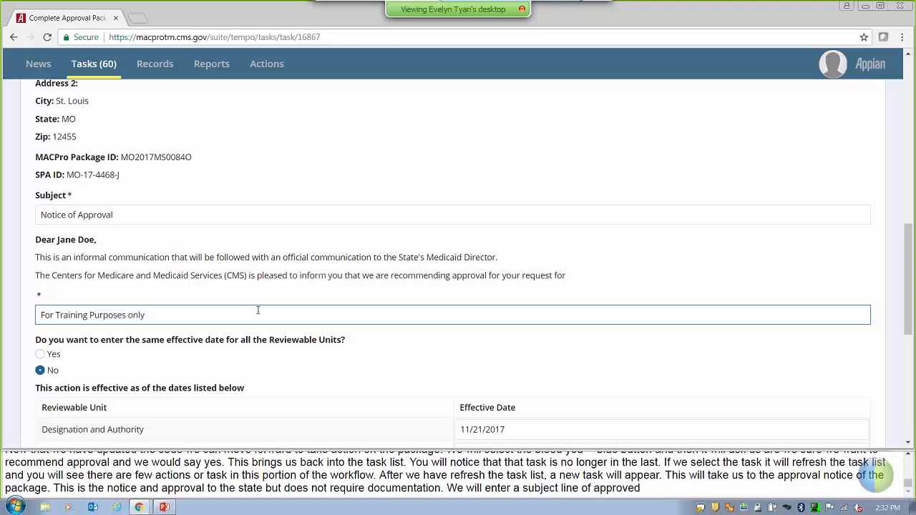
Step: Choose the same effective date for all Reviewable Units and set it to 11/21/2017
{"action": "scroll", "coordinate": [259, 313], "scroll_direction": "down", "scroll_amount": 2}
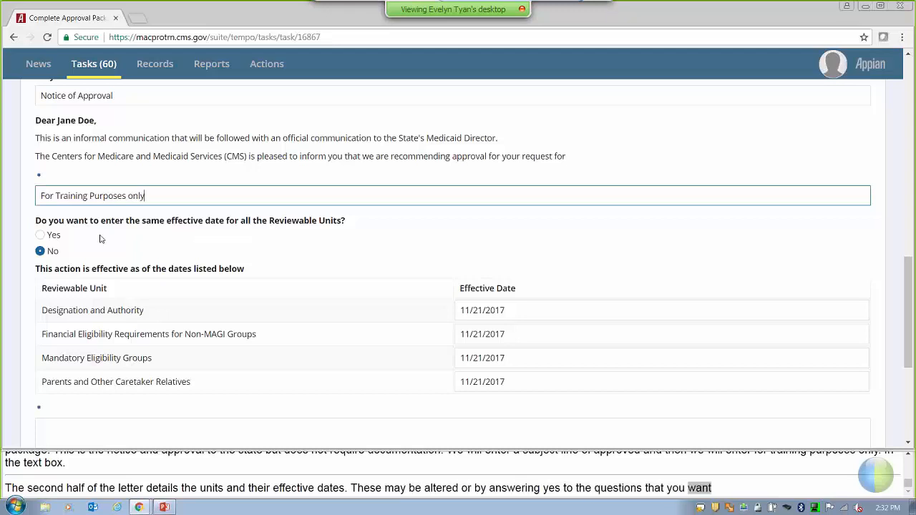
{"action": "left_click", "coordinate": [54, 235]}
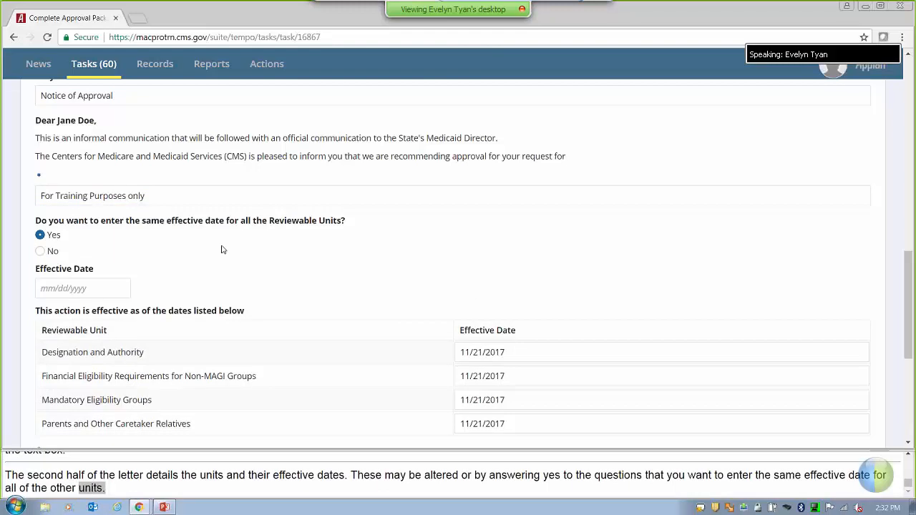
{"action": "left_click", "coordinate": [108, 287]}
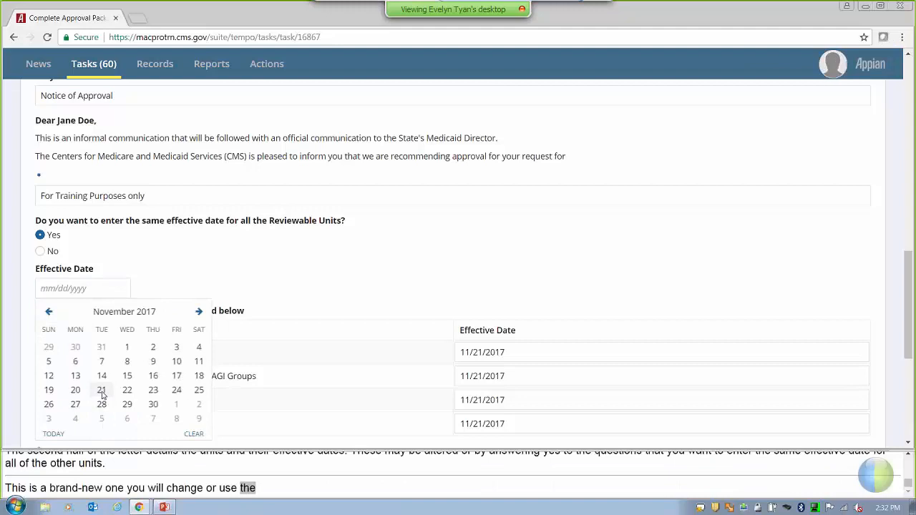
{"action": "left_click", "coordinate": [102, 390]}
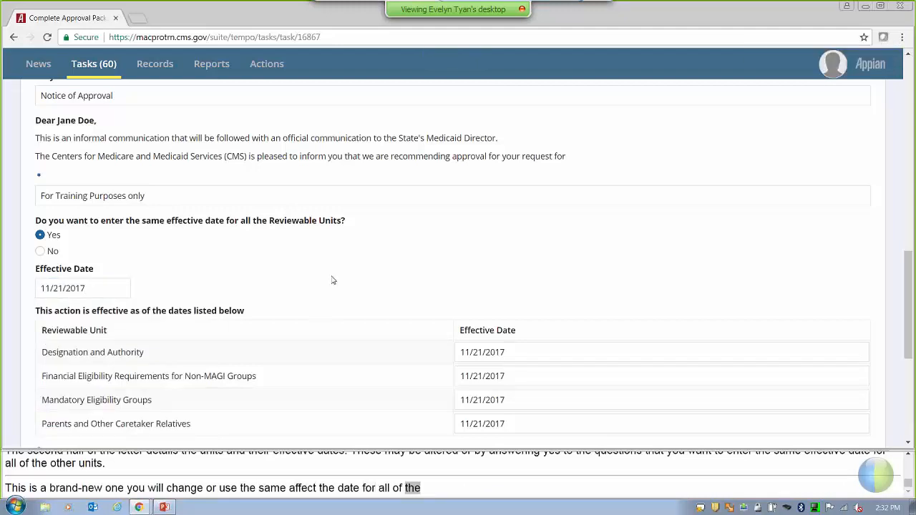
Step: Enter "For Training Purposes Only" in the required text area above the signature and save the Approval Notice
{"action": "scroll", "coordinate": [331, 280], "scroll_direction": "down", "scroll_amount": 3}
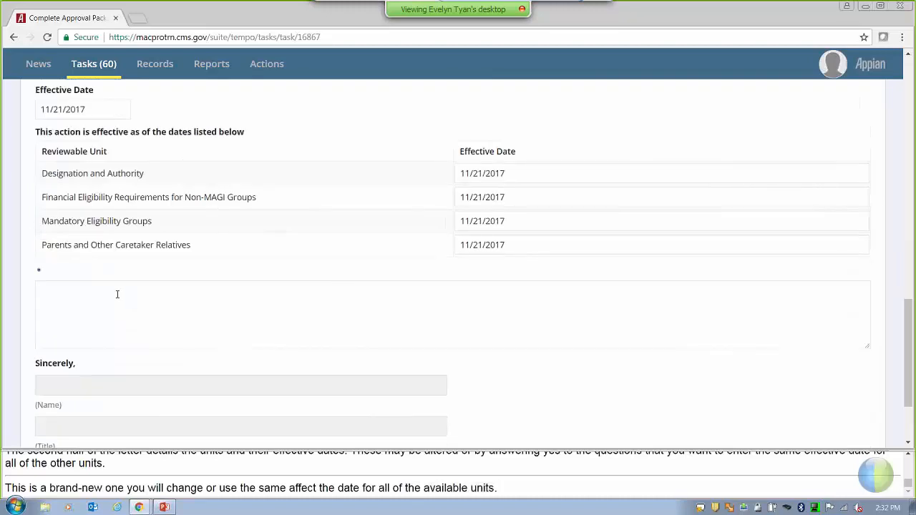
{"action": "left_click", "coordinate": [106, 293]}
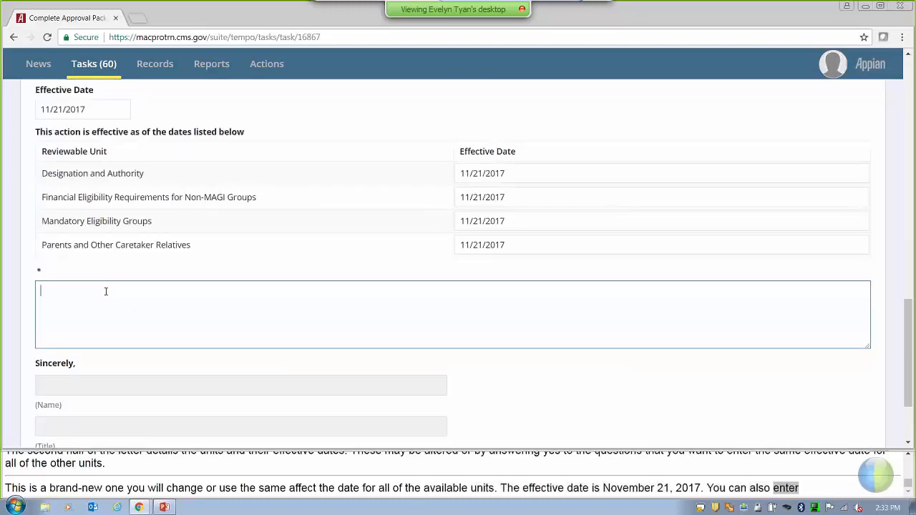
{"action": "type", "text": "For"}
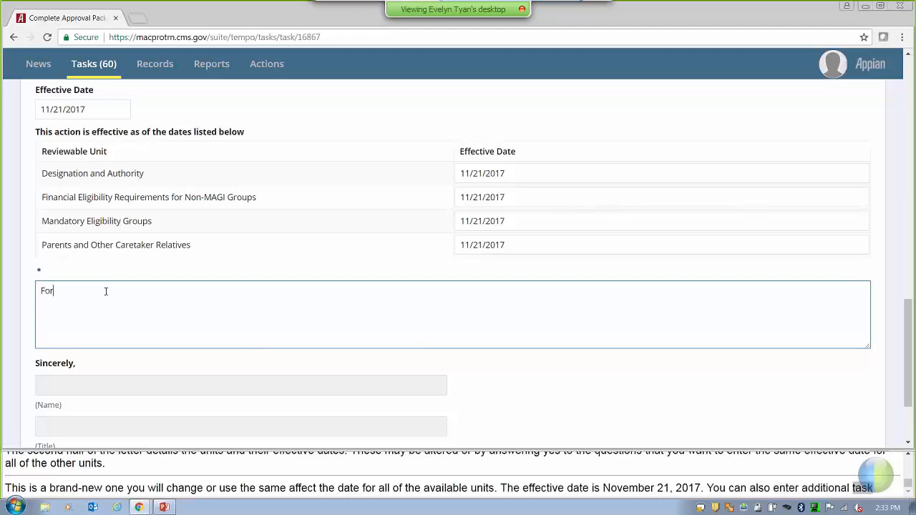
{"action": "type", "text": " Training Purposes Only"}
{"action": "left_click", "coordinate": [622, 370]}
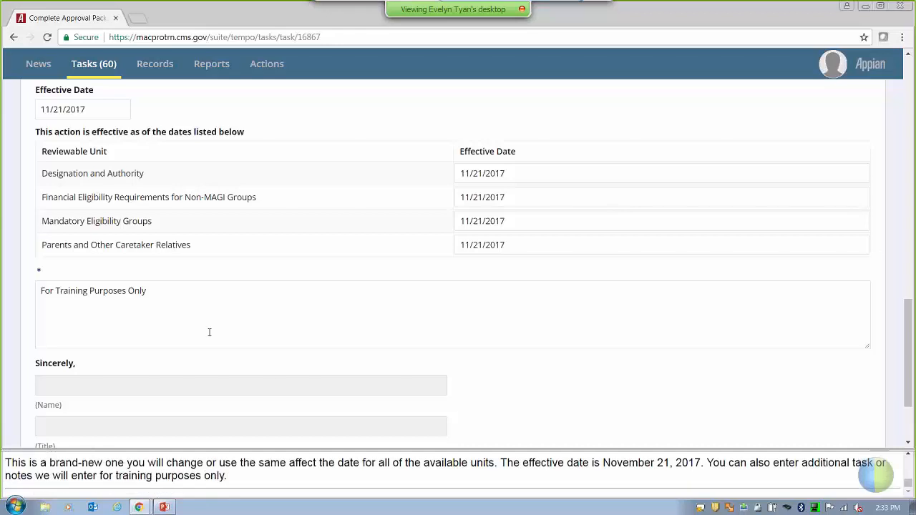
{"action": "scroll", "coordinate": [208, 333], "scroll_direction": "down", "scroll_amount": 2}
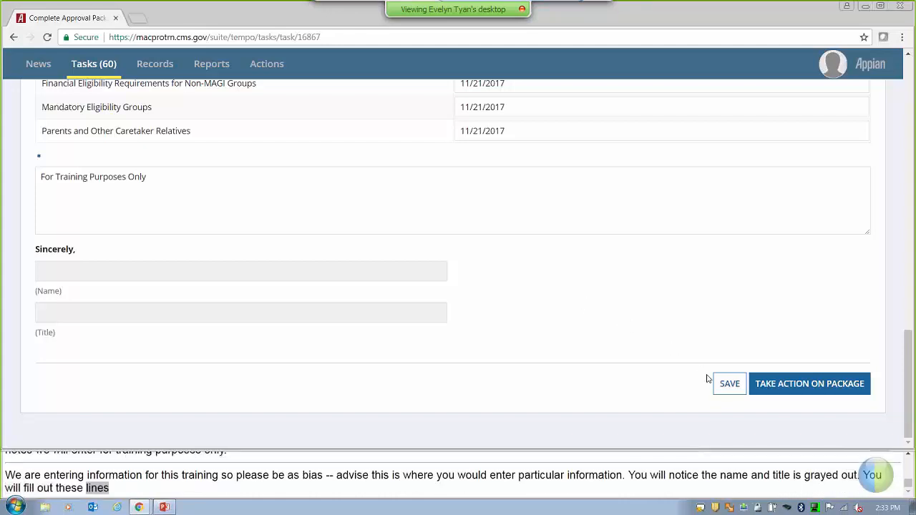
{"action": "left_click", "coordinate": [728, 384]}
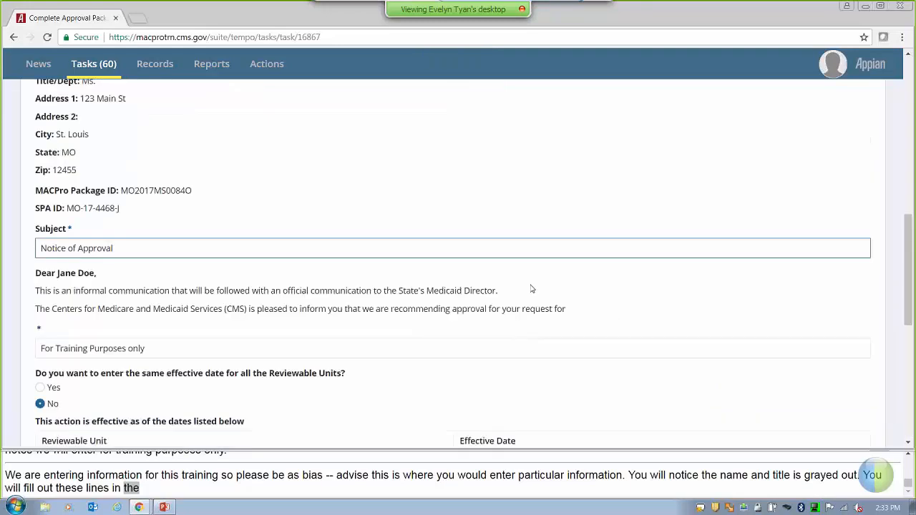
Step: Take action on package MO2017MS0084O, confirm it, and check the package information and available workflow actions
{"action": "scroll", "coordinate": [695, 268], "scroll_direction": "down", "scroll_amount": 5}
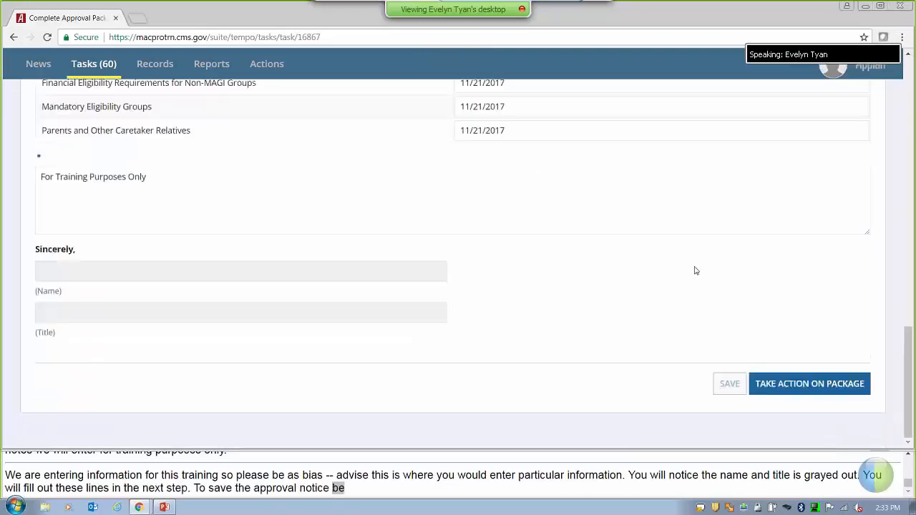
{"action": "left_click", "coordinate": [786, 385]}
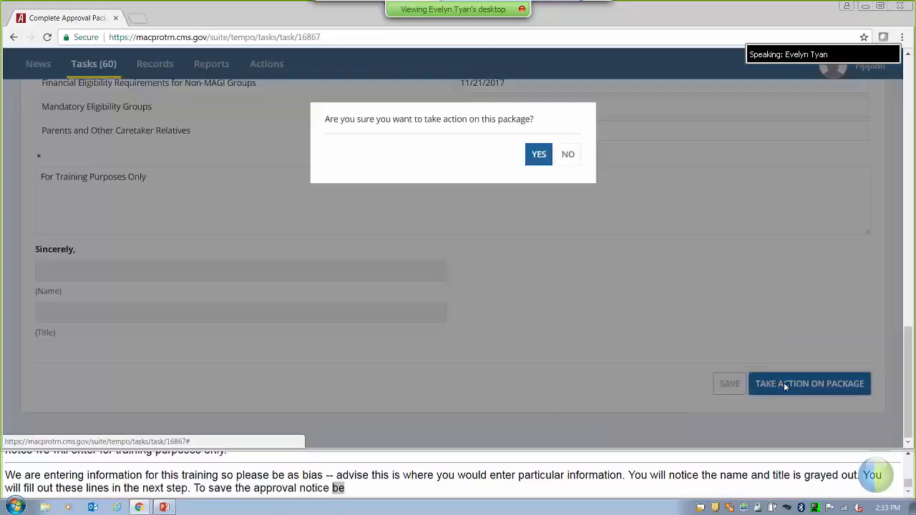
{"action": "left_click", "coordinate": [538, 154]}
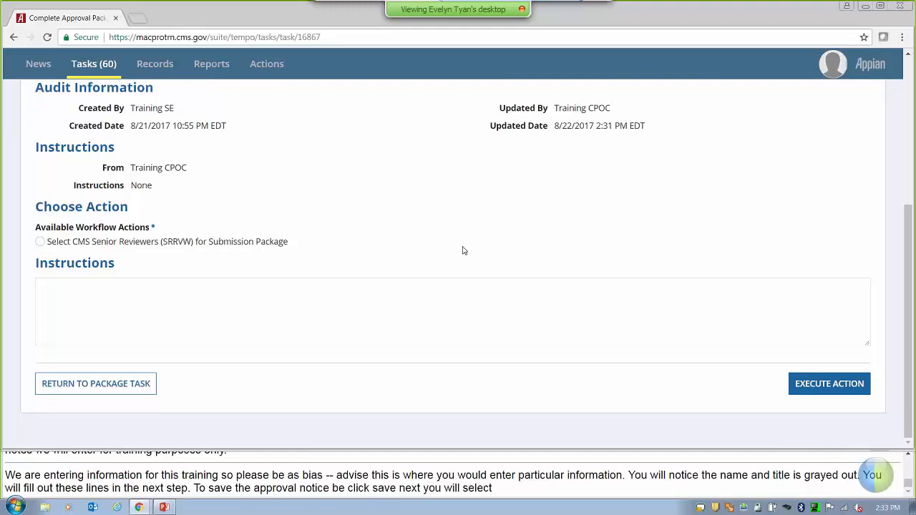
{"action": "scroll", "coordinate": [462, 250], "scroll_direction": "up", "scroll_amount": 3}
{"action": "scroll", "coordinate": [462, 250], "scroll_direction": "up", "scroll_amount": 1}
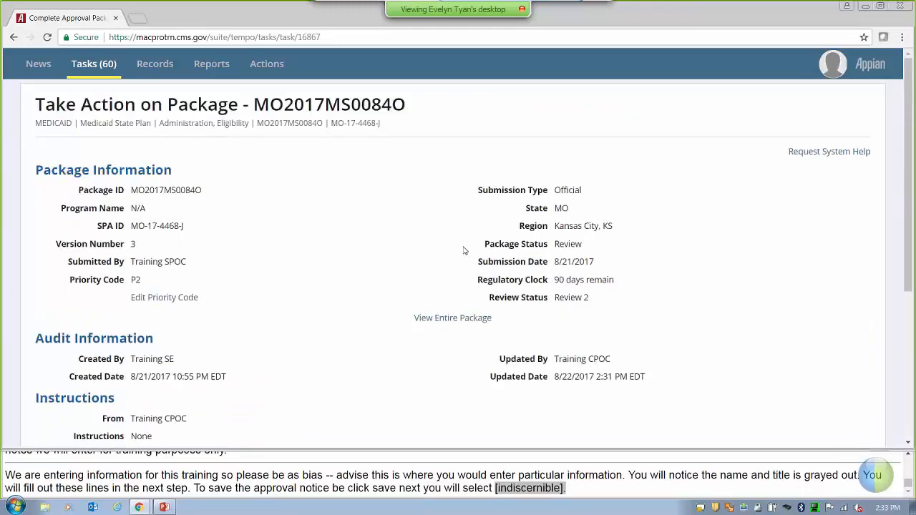
{"action": "scroll", "coordinate": [463, 251], "scroll_direction": "down", "scroll_amount": 2}
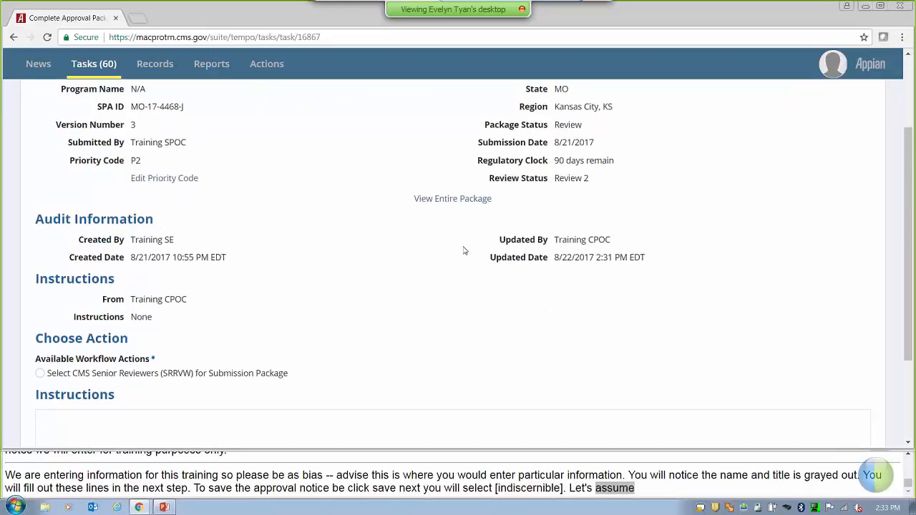
{"action": "scroll", "coordinate": [463, 250], "scroll_direction": "down", "scroll_amount": 2}
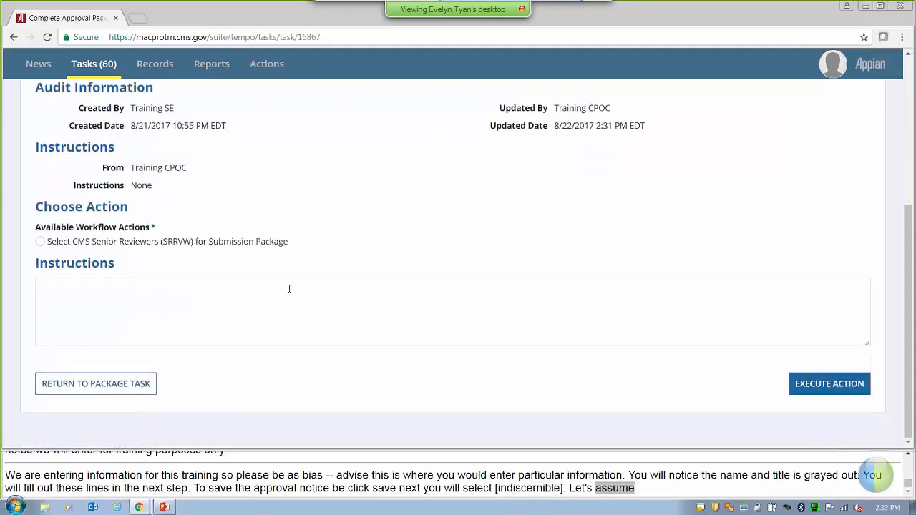
Step: Return to the package task, refresh the task list, and reopen the Complete Approval Package task for MO2017MS0084O
{"action": "left_click", "coordinate": [122, 390]}
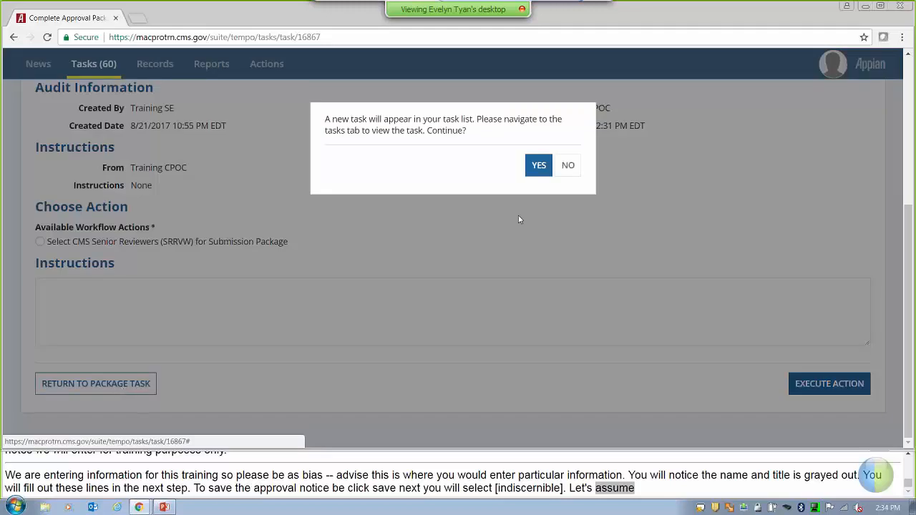
{"action": "left_click", "coordinate": [538, 166]}
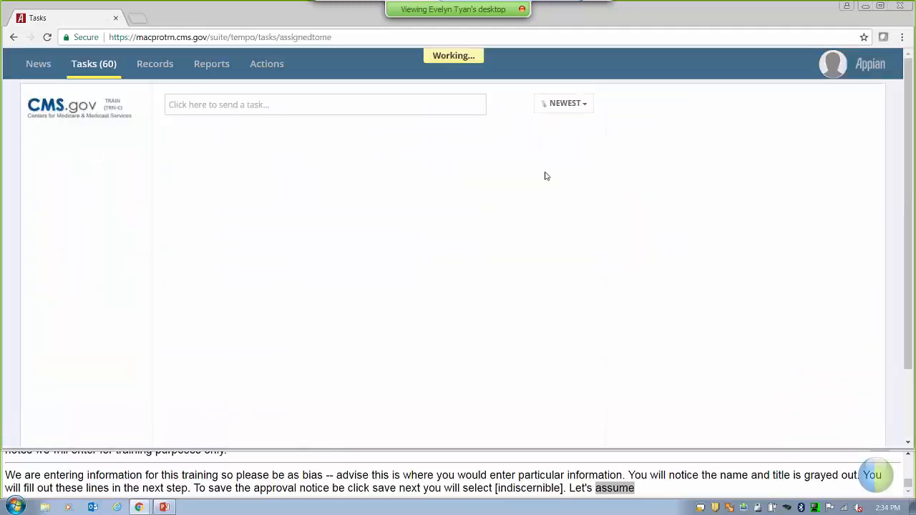
{"action": "left_click", "coordinate": [92, 65]}
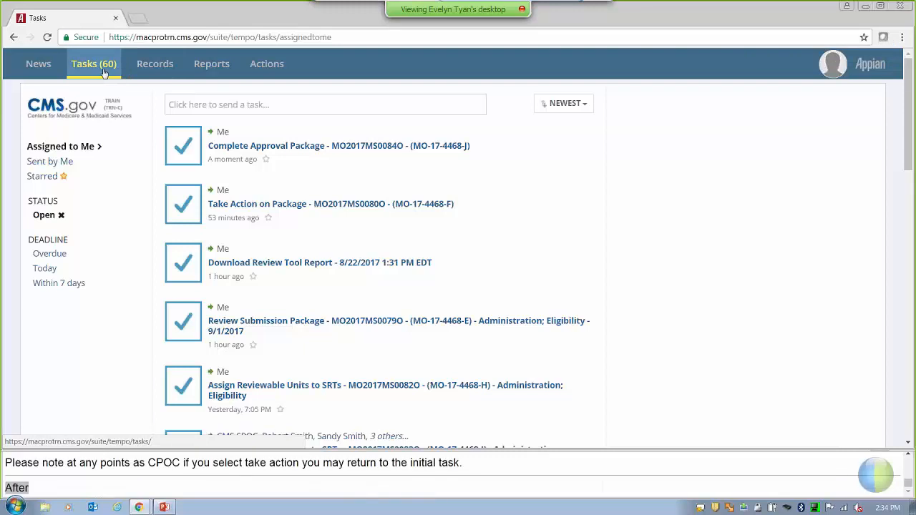
{"action": "left_click", "coordinate": [310, 147]}
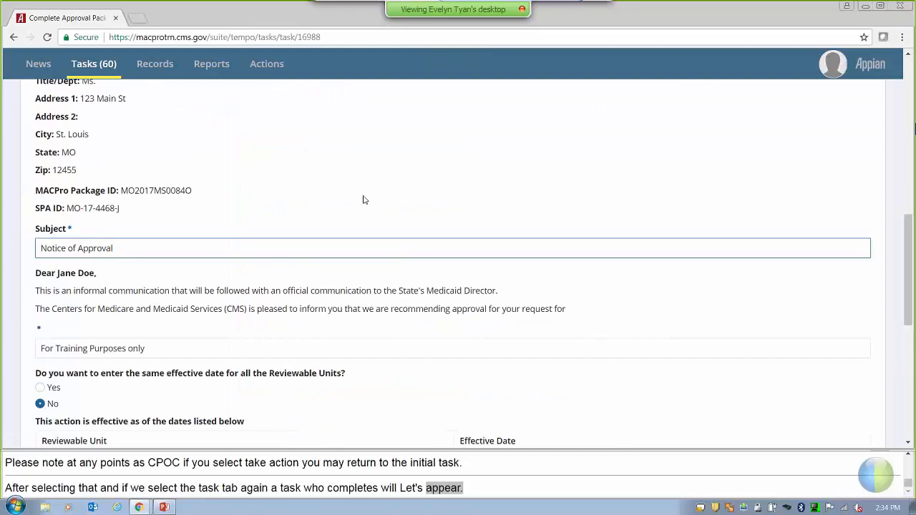
Step: Extend the Approval Notice subject to "Notice of Approval for the State of Missouri" and save the notice
{"action": "scroll", "coordinate": [138, 187], "scroll_direction": "down", "scroll_amount": 1}
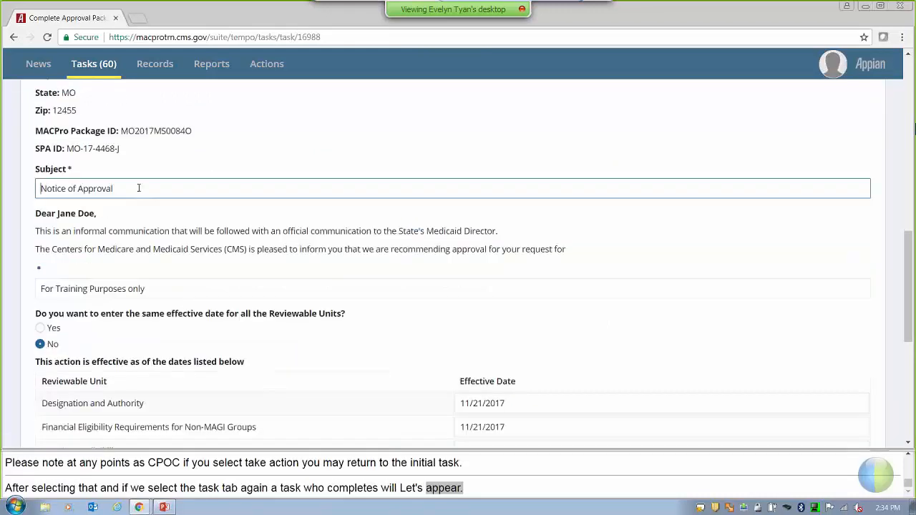
{"action": "left_click", "coordinate": [139, 187]}
{"action": "type", "text": "for "}
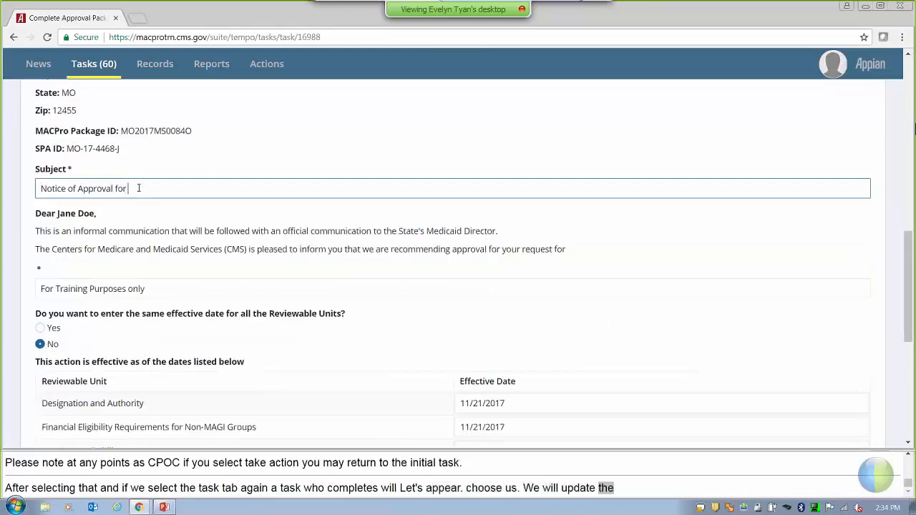
{"action": "type", "text": "the State of "}
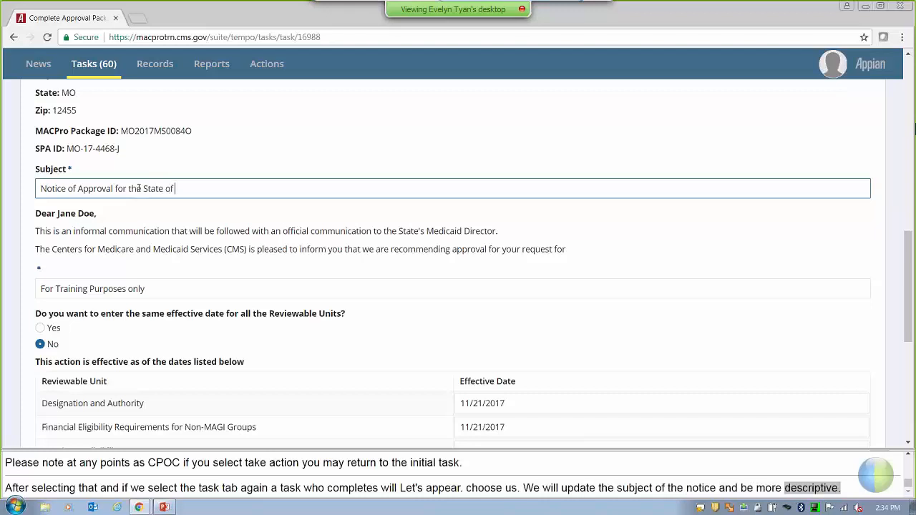
{"action": "type", "text": "Missouri"}
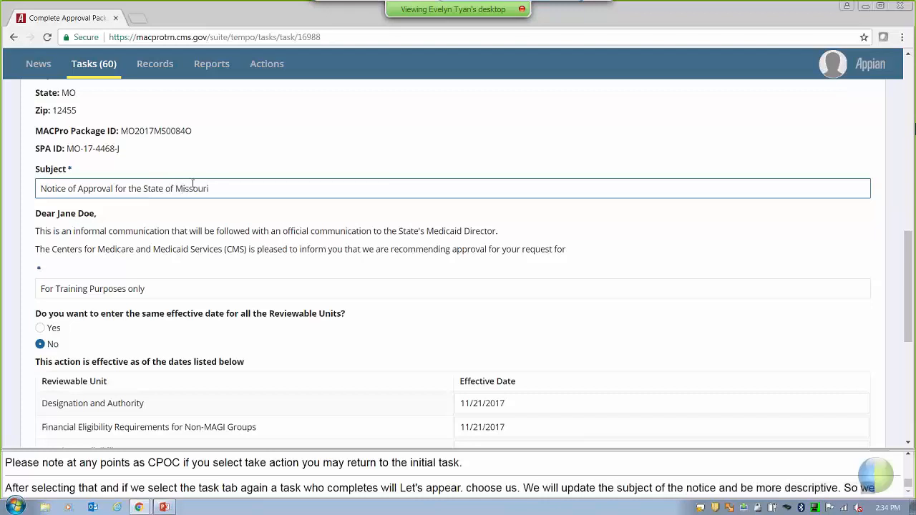
{"action": "left_click", "coordinate": [486, 164]}
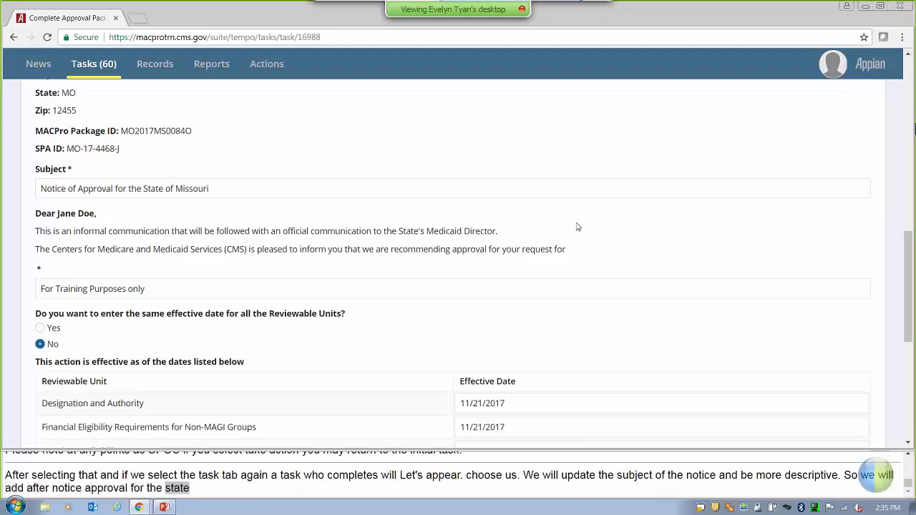
{"action": "scroll", "coordinate": [577, 227], "scroll_direction": "down", "scroll_amount": 5}
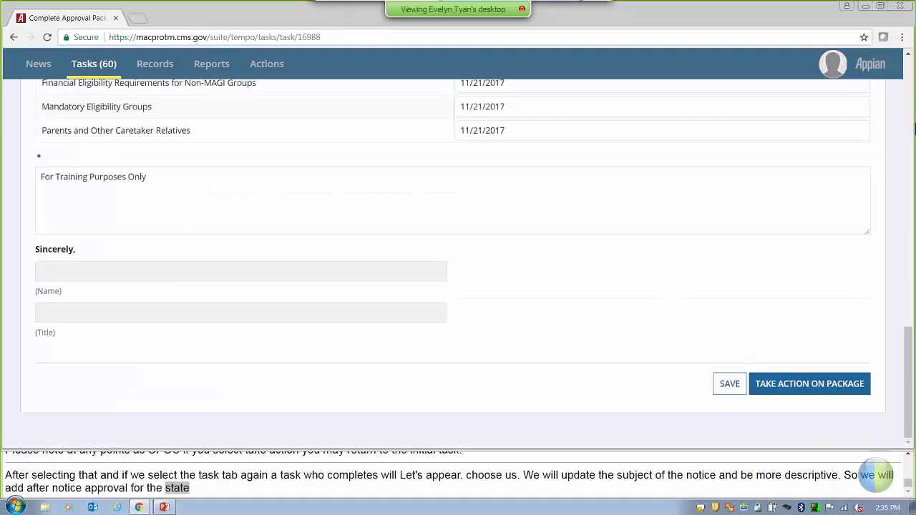
{"action": "left_click", "coordinate": [729, 387]}
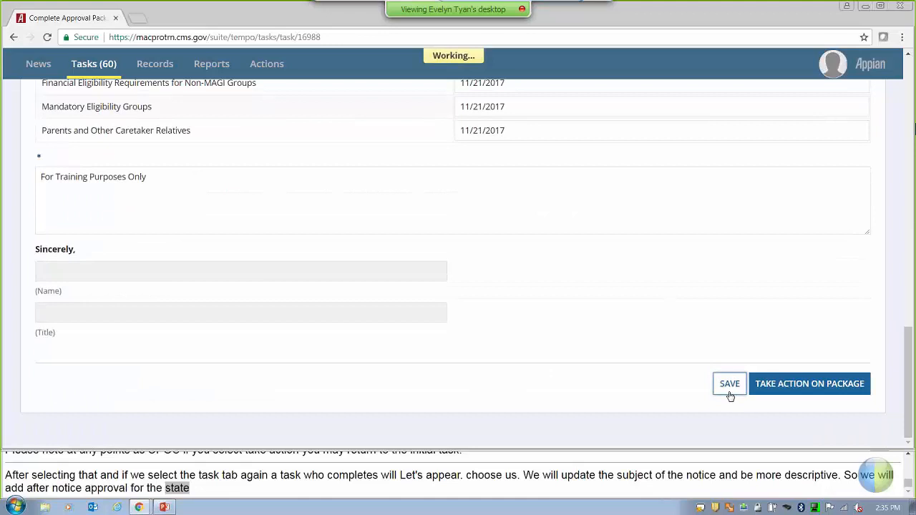
Step: Proceed from the saved Approval Notice to taking action on the package and confirm it
{"action": "scroll", "coordinate": [791, 241], "scroll_direction": "up", "scroll_amount": 10}
{"action": "scroll", "coordinate": [791, 241], "scroll_direction": "down", "scroll_amount": 10}
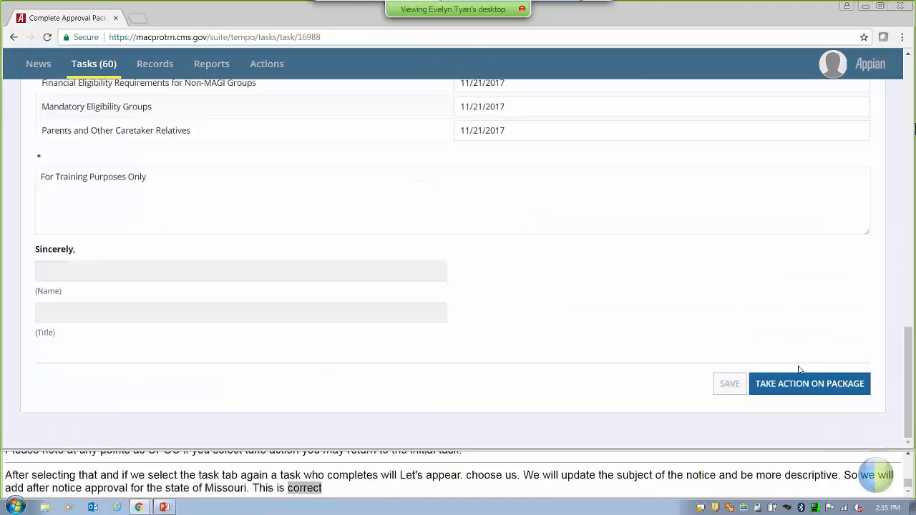
{"action": "left_click", "coordinate": [803, 387]}
{"action": "left_click", "coordinate": [542, 154]}
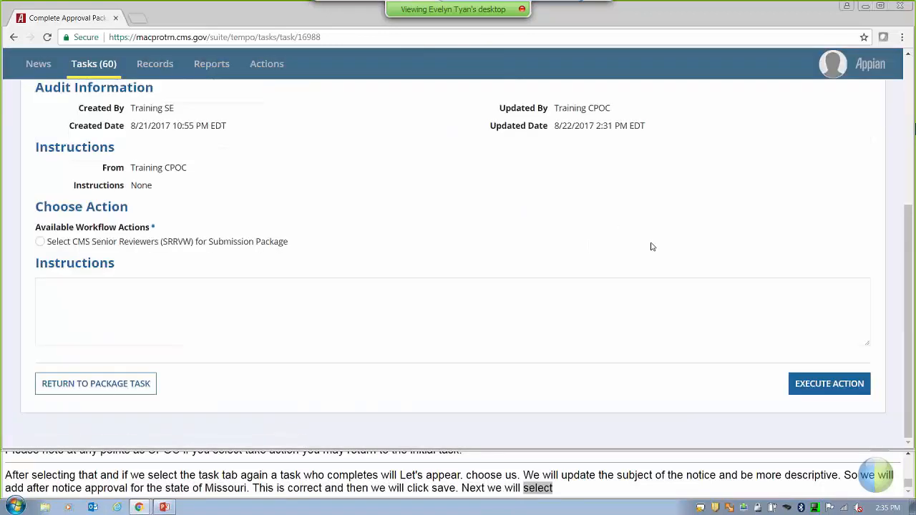
Step: Execute the "Select CMS Senior Reviewers (SRRVW) for Submission Package" action, confirm it, and refresh the task list
{"action": "scroll", "coordinate": [651, 247], "scroll_direction": "up", "scroll_amount": 2}
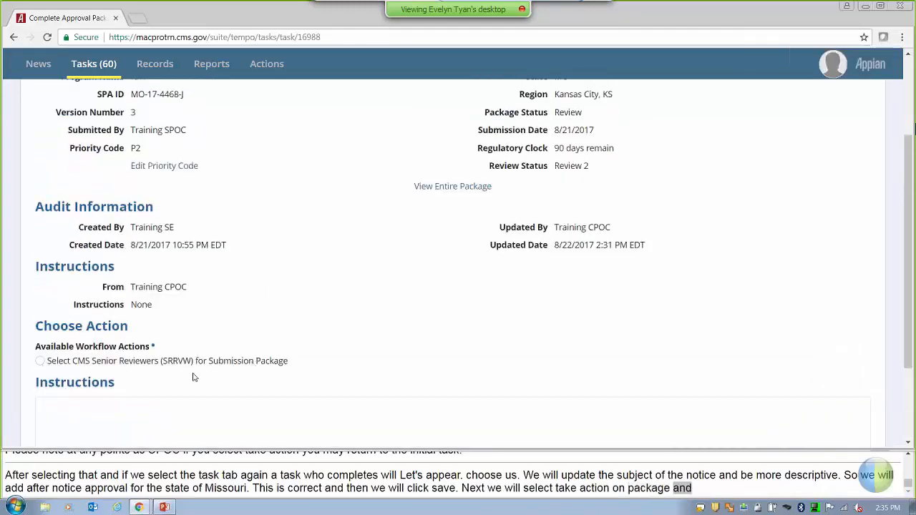
{"action": "left_click", "coordinate": [43, 362]}
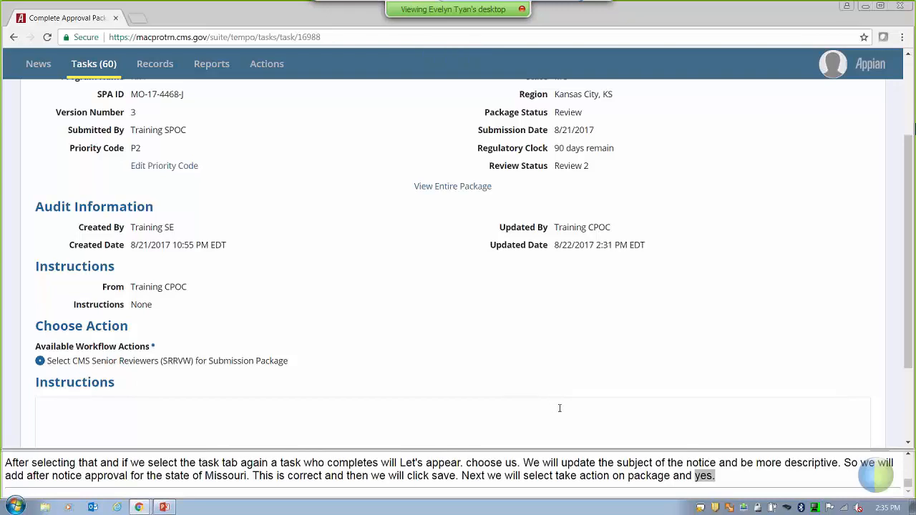
{"action": "scroll", "coordinate": [559, 408], "scroll_direction": "down", "scroll_amount": 3}
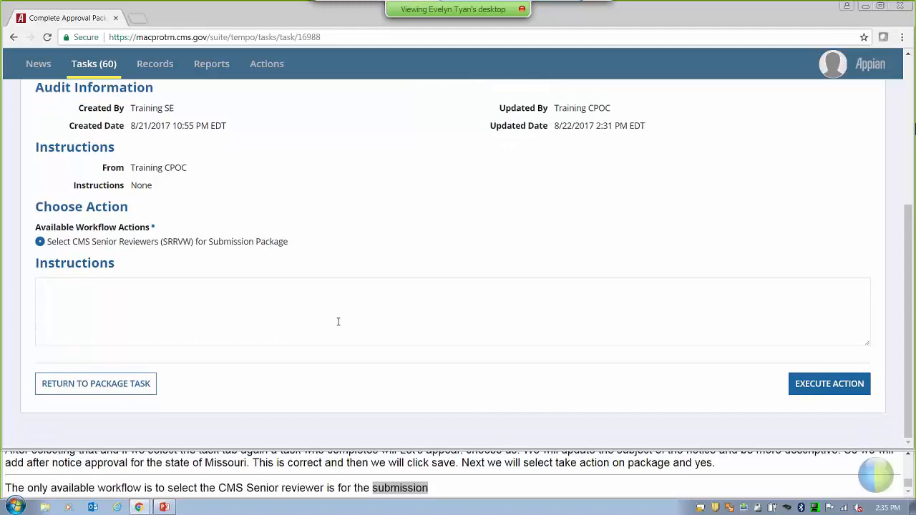
{"action": "left_click", "coordinate": [848, 386]}
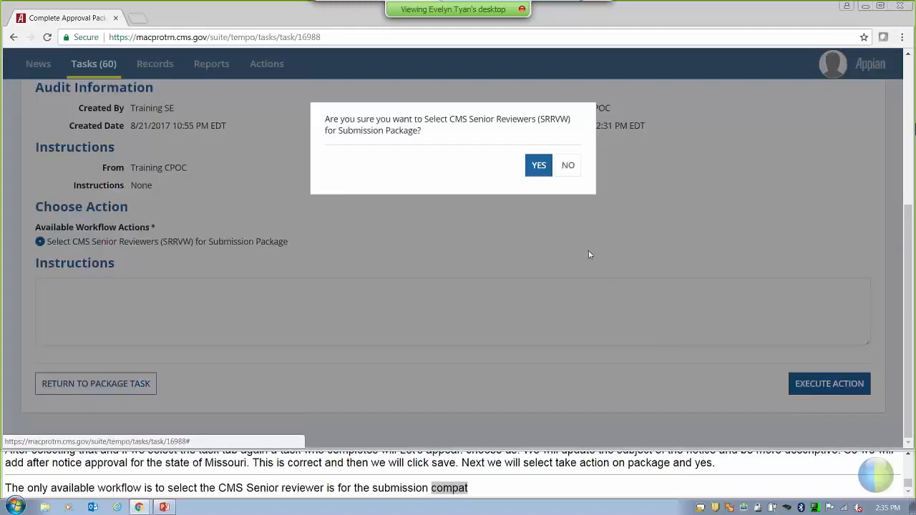
{"action": "left_click", "coordinate": [538, 166]}
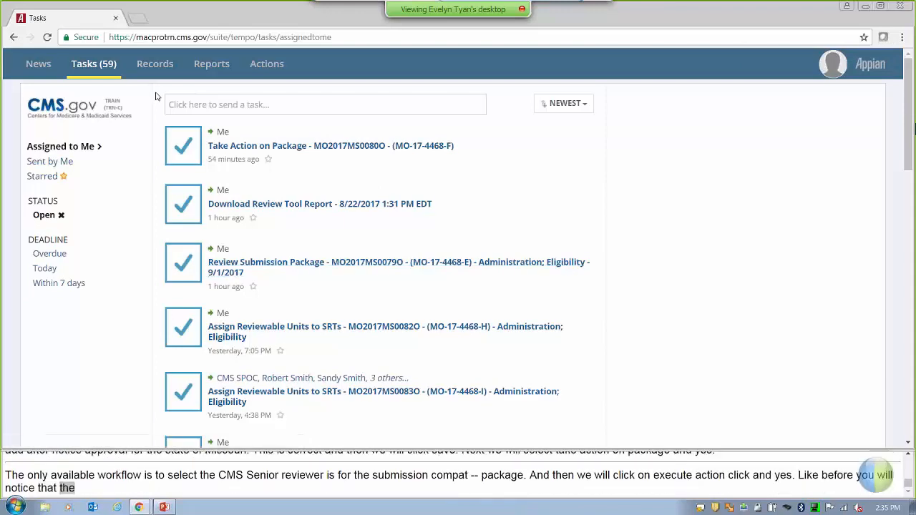
{"action": "left_click", "coordinate": [84, 66]}
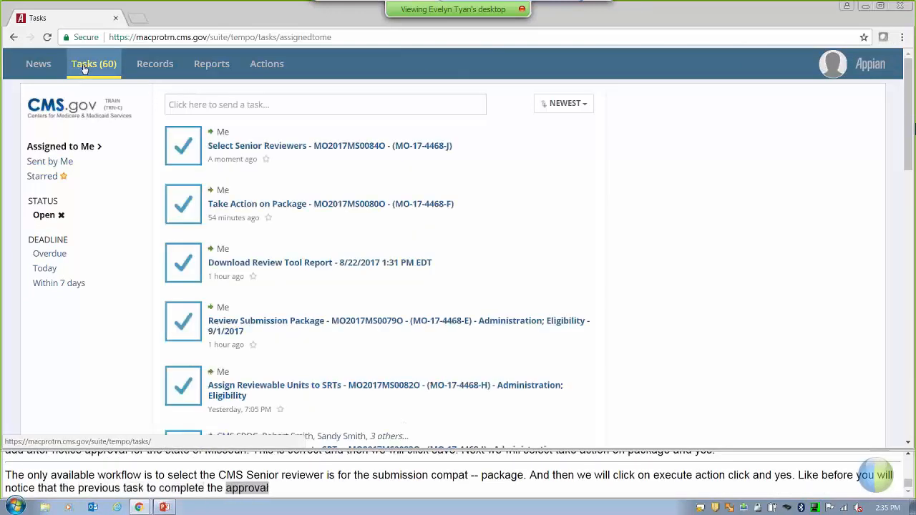
Step: Open the Select Senior Reviewers task for MO2017MS0084O and select Training SrReviewer from the CMS Senior Reviewers distribution list
{"action": "left_click", "coordinate": [290, 146]}
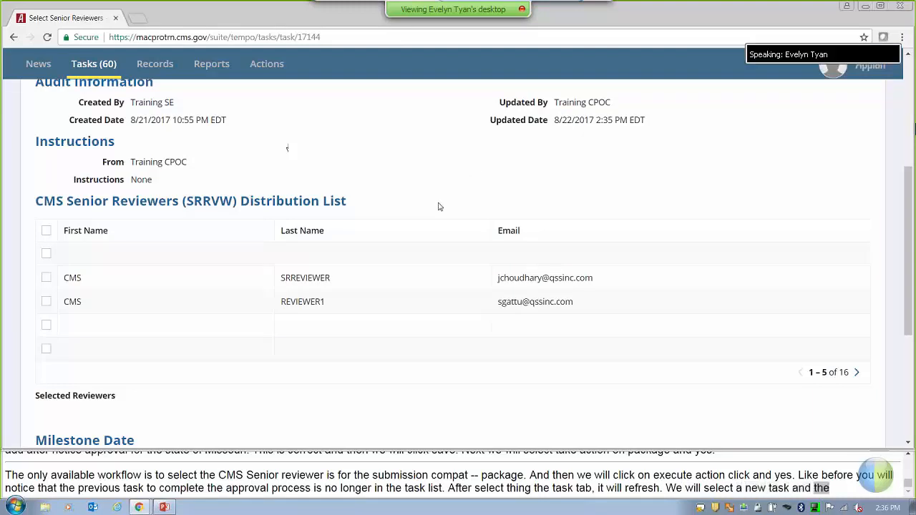
{"action": "scroll", "coordinate": [442, 211], "scroll_direction": "down", "scroll_amount": 2}
{"action": "scroll", "coordinate": [442, 207], "scroll_direction": "up", "scroll_amount": 2}
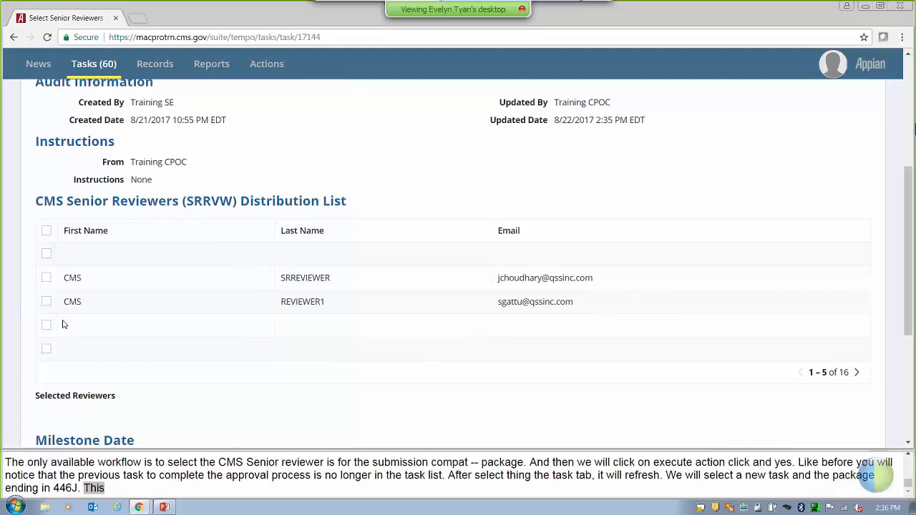
{"action": "left_click", "coordinate": [856, 372]}
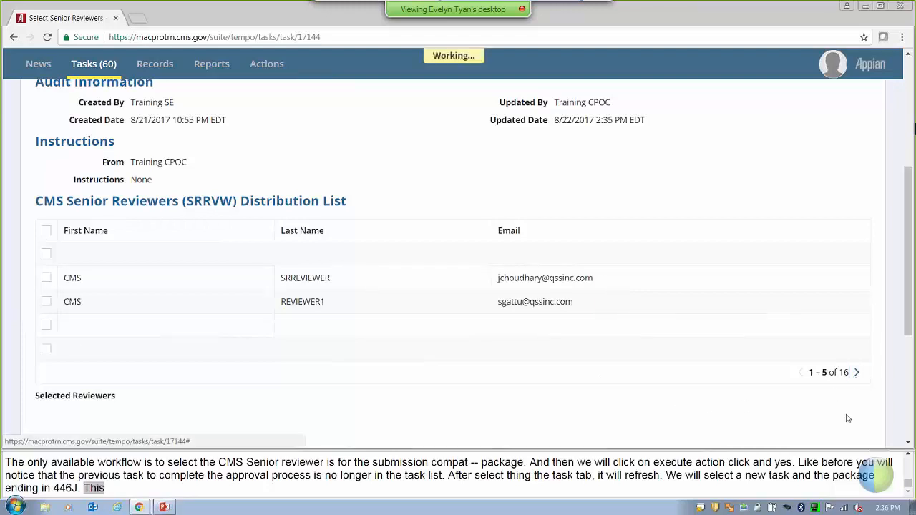
{"action": "left_click", "coordinate": [856, 372]}
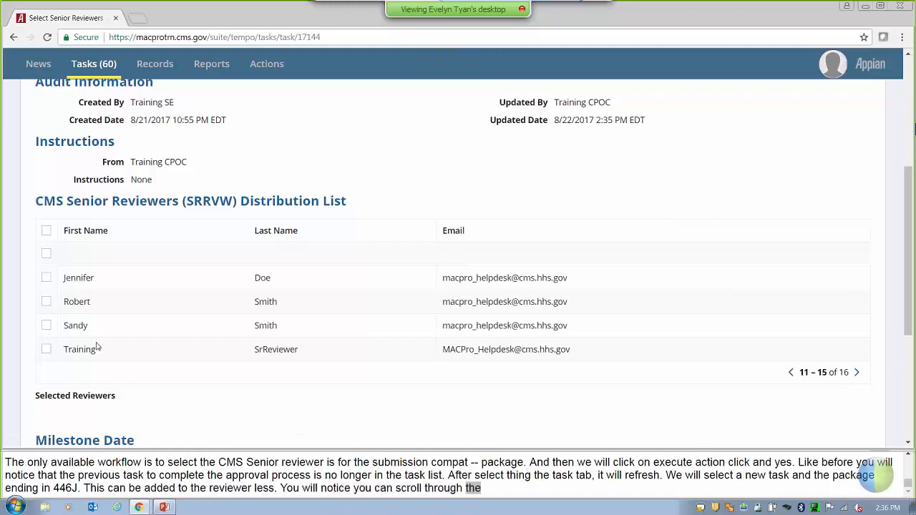
{"action": "left_click", "coordinate": [47, 350]}
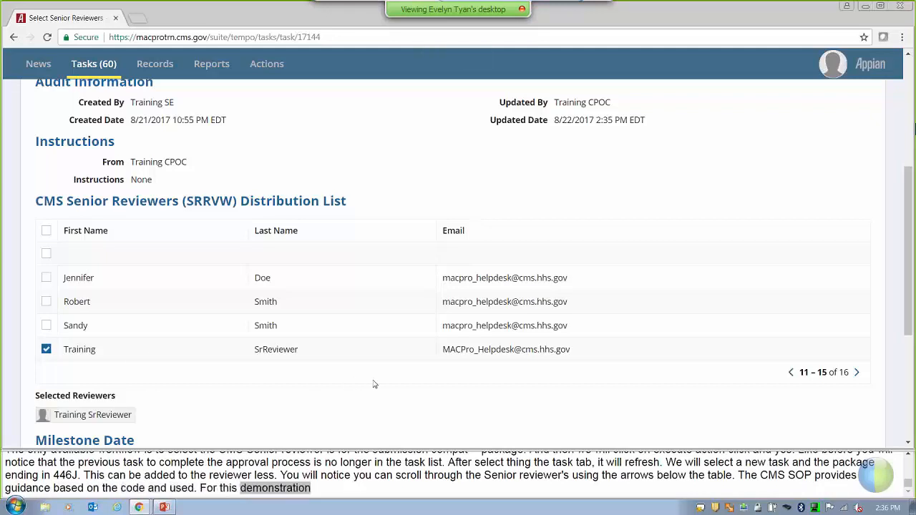
Step: Set the senior review's milestone date to 09/22/2017
{"action": "scroll", "coordinate": [373, 384], "scroll_direction": "down", "scroll_amount": 1}
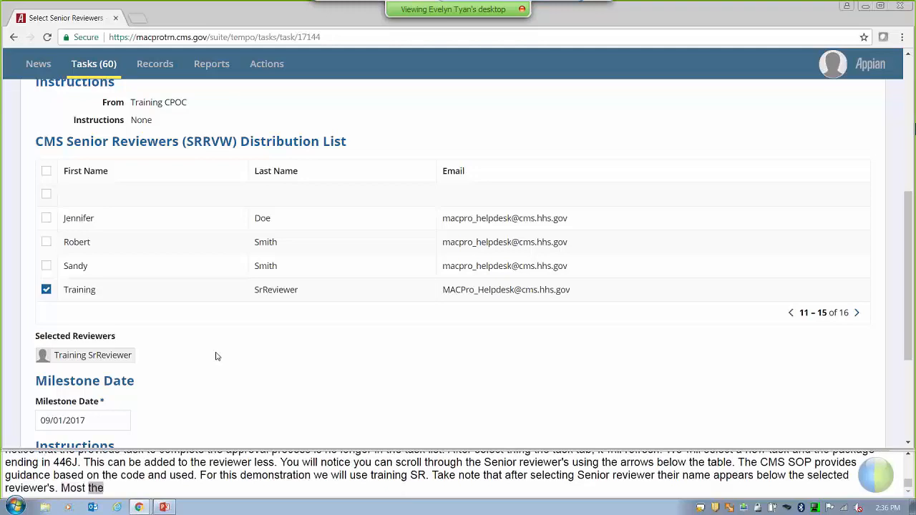
{"action": "scroll", "coordinate": [220, 348], "scroll_direction": "down", "scroll_amount": 1}
{"action": "scroll", "coordinate": [220, 348], "scroll_direction": "down", "scroll_amount": 3}
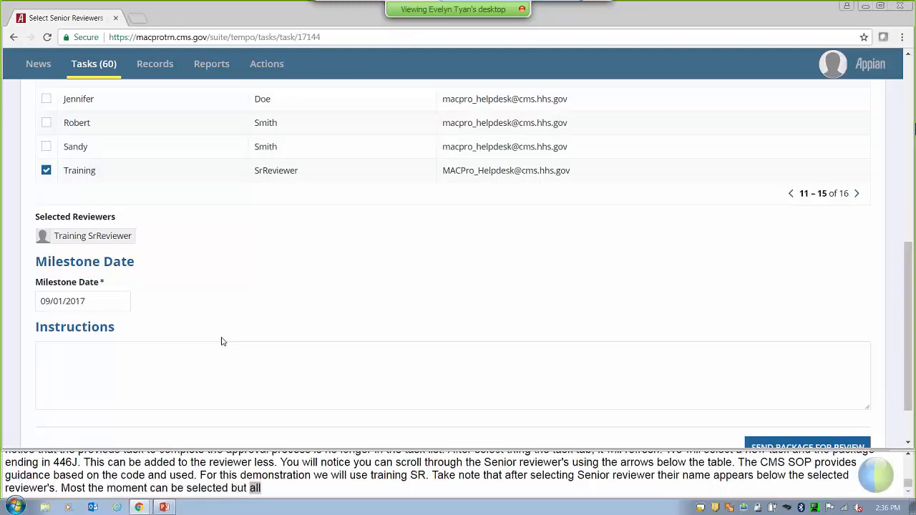
{"action": "scroll", "coordinate": [221, 342], "scroll_direction": "down", "scroll_amount": 2}
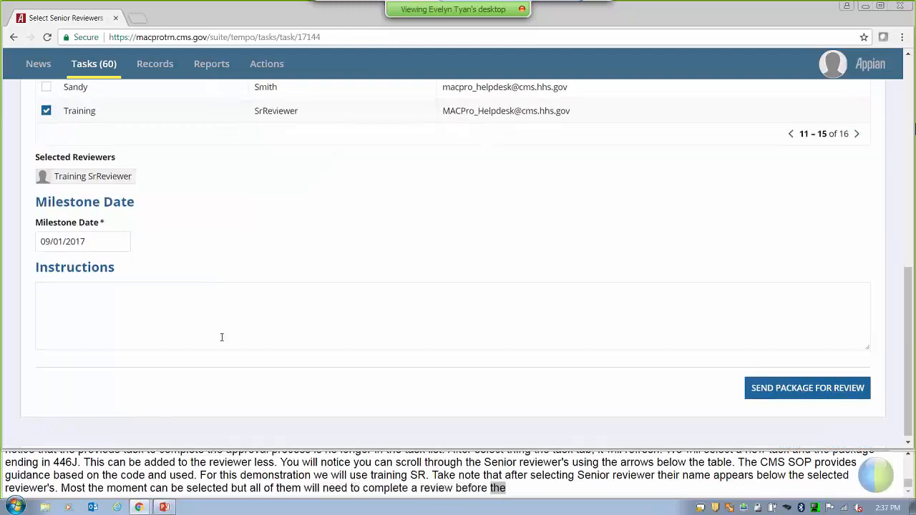
{"action": "left_click", "coordinate": [108, 244]}
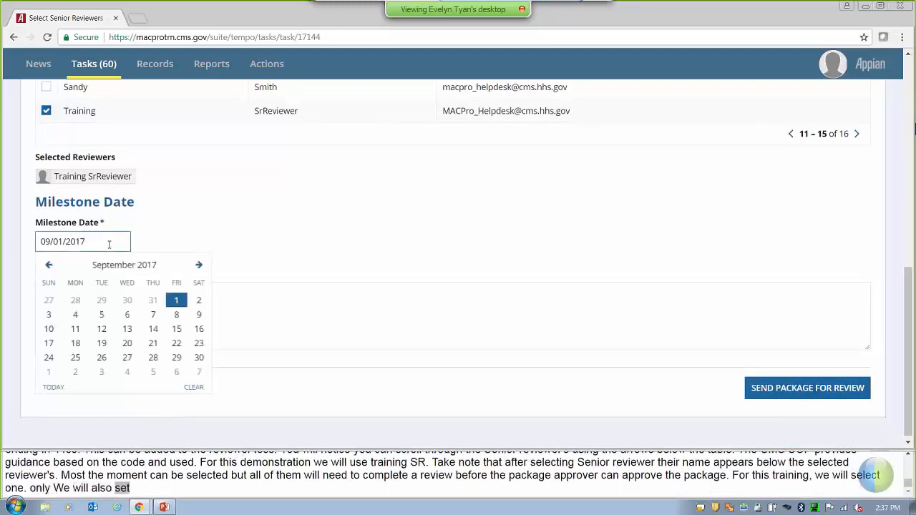
{"action": "left_click", "coordinate": [176, 343]}
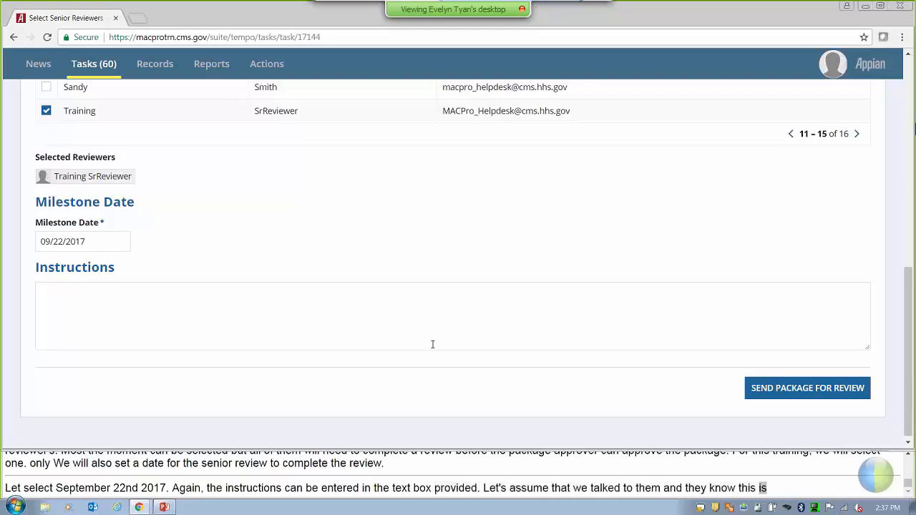
Step: Send the package for review, confirm the submission, and log out of the current account
{"action": "left_click", "coordinate": [779, 390]}
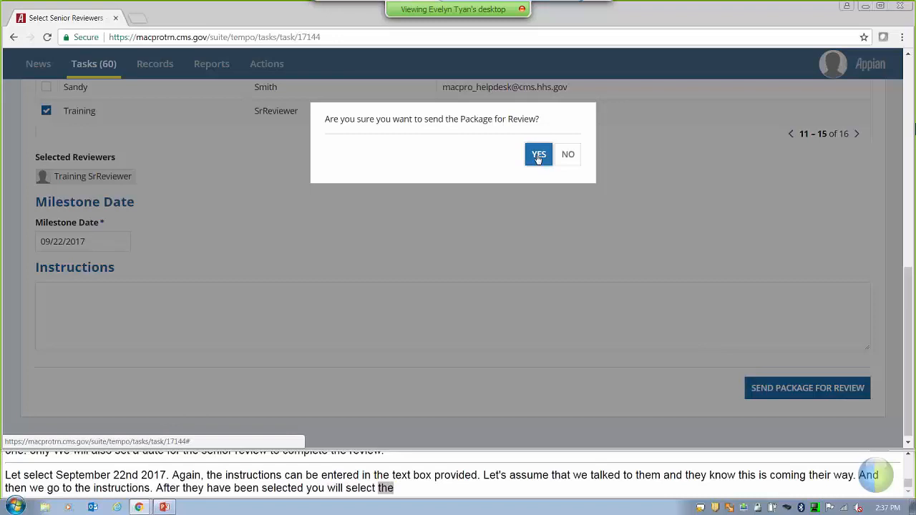
{"action": "left_click", "coordinate": [538, 155]}
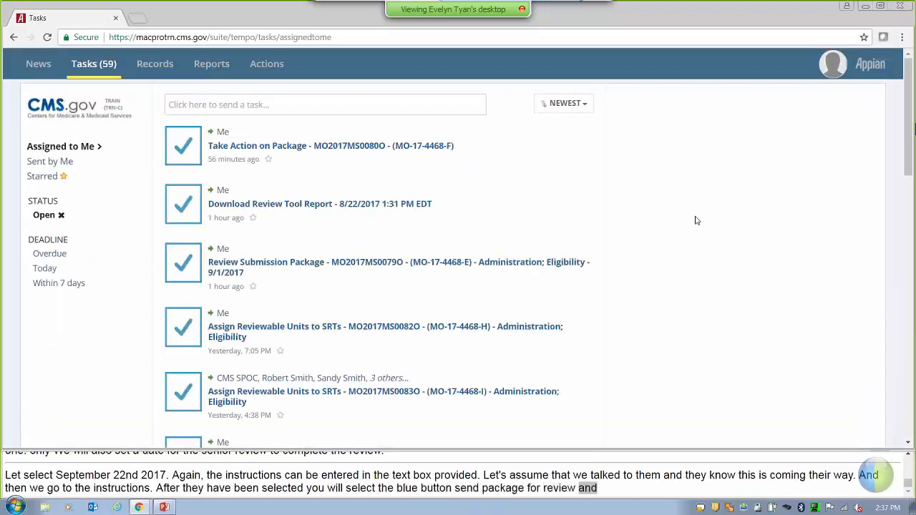
{"action": "left_click", "coordinate": [837, 72]}
{"action": "left_click", "coordinate": [835, 130]}
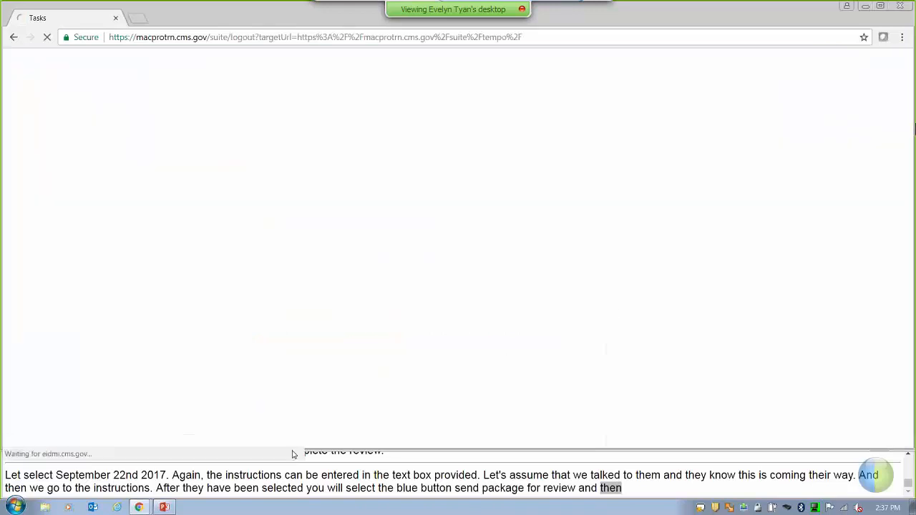